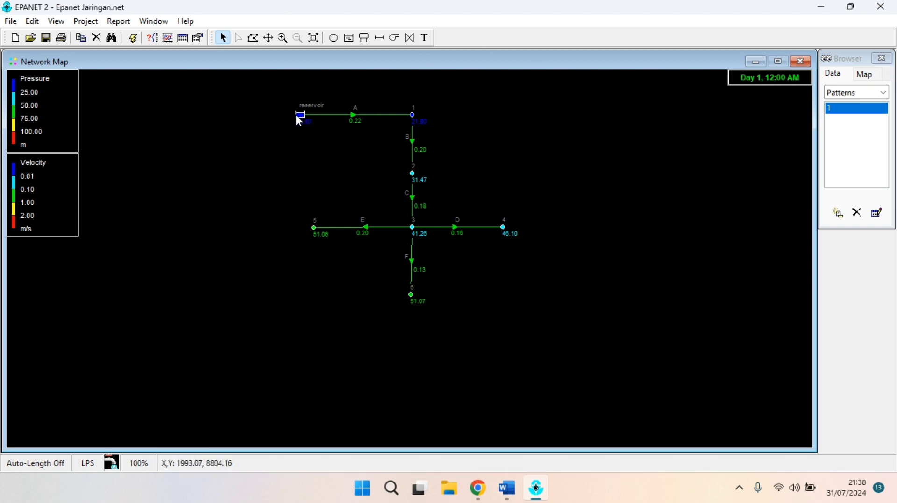
- Open the properties of the existing reservoir, look through its entries from ID to quality, and close them
mouse_move(312, 119)
click(301, 116)
double_click(301, 116)
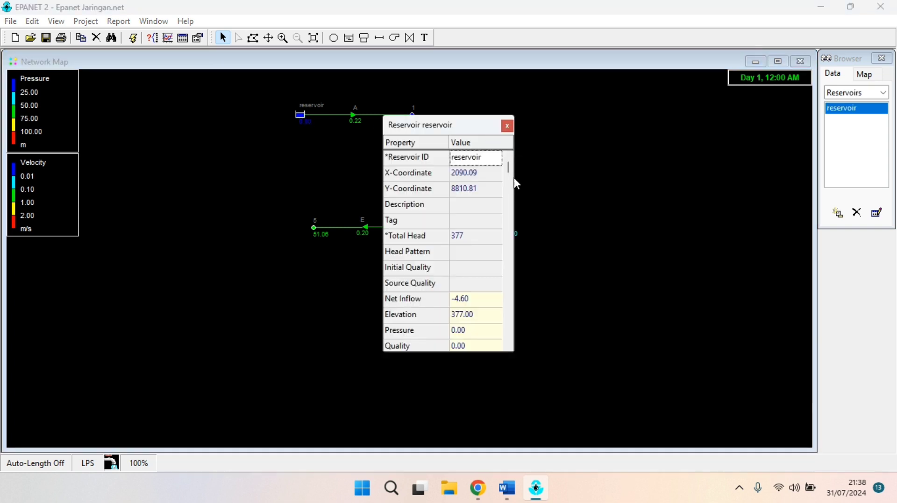
click(467, 210)
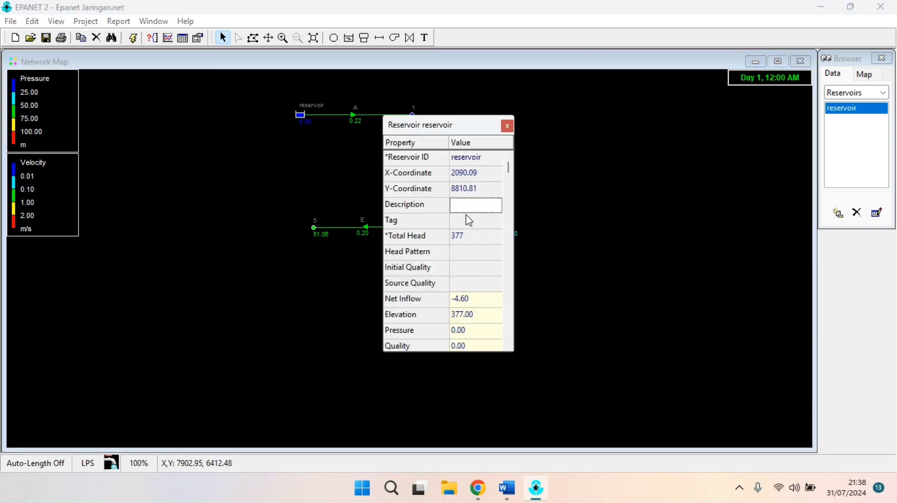
scroll(459, 220, down, 10)
scroll(481, 281, up, 2)
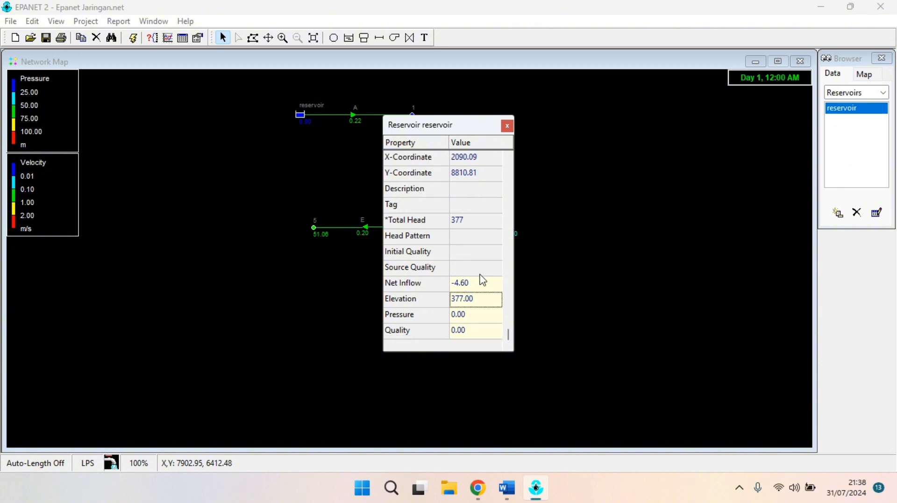
scroll(482, 280, up, 4)
click(536, 164)
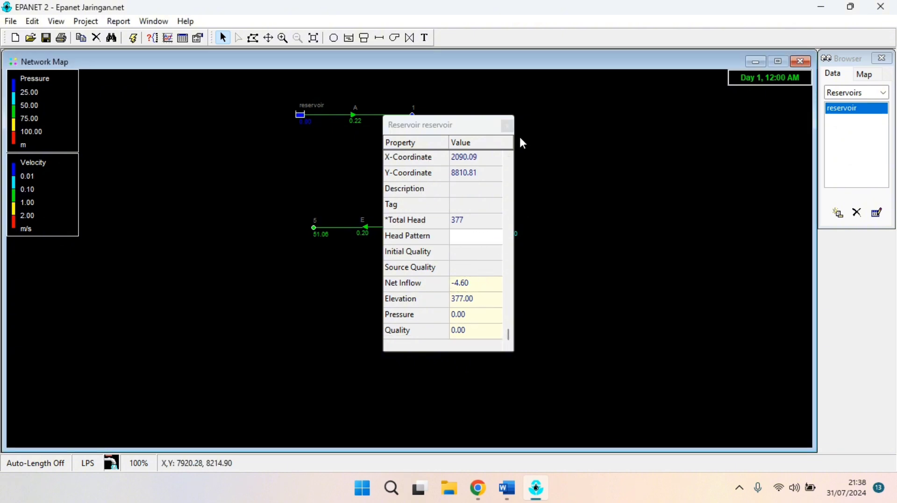
click(508, 126)
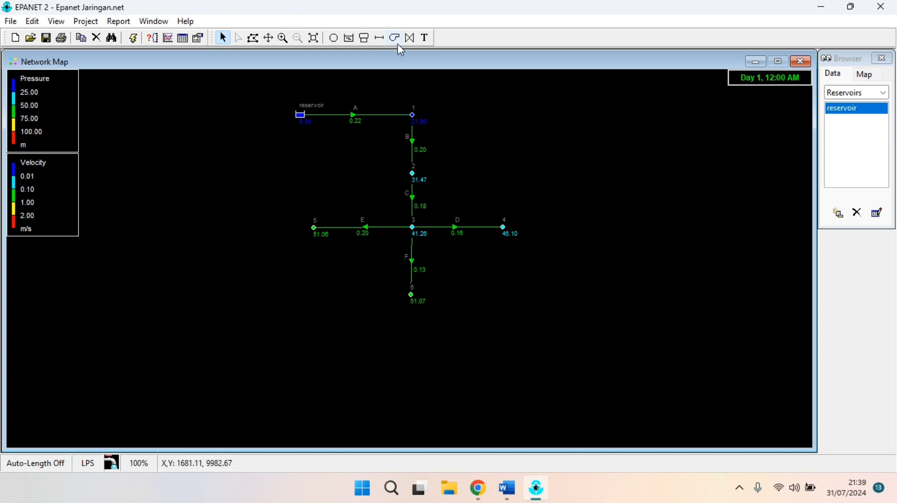
- Place a new reservoir in the empty map area east of junction 1, at about X 10500, Y 8610
click(351, 40)
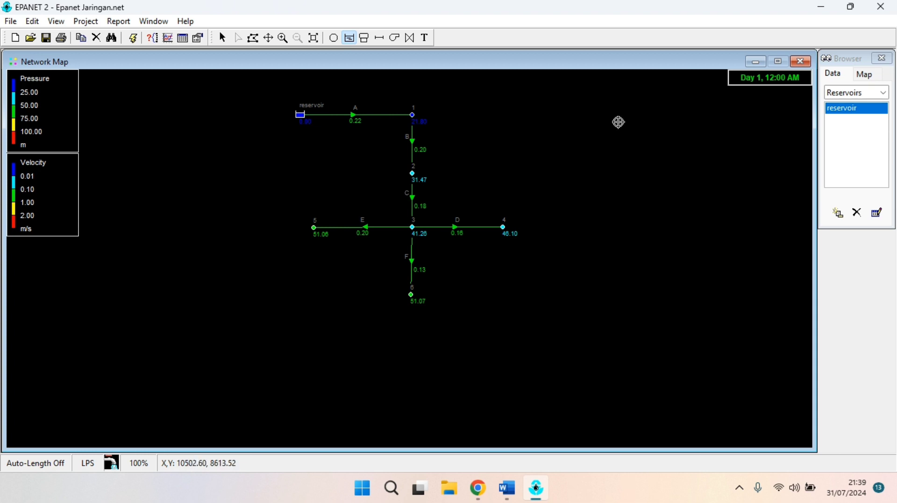
click(618, 121)
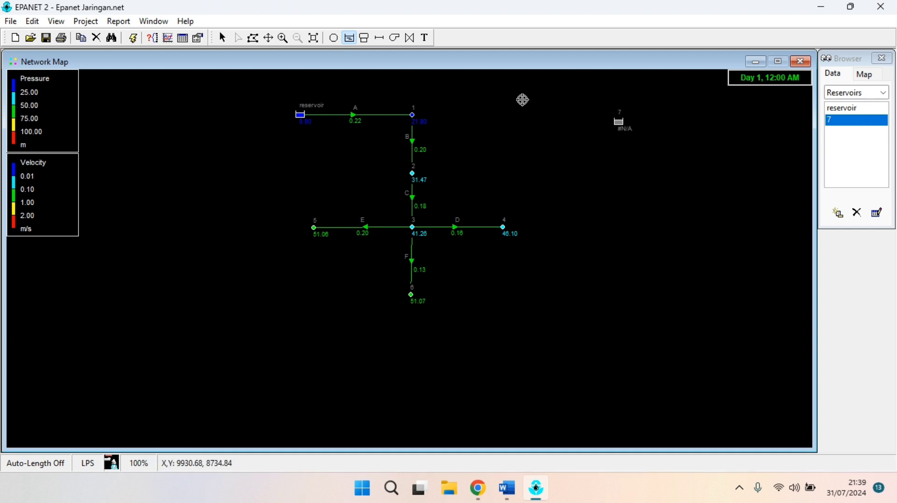
click(227, 39)
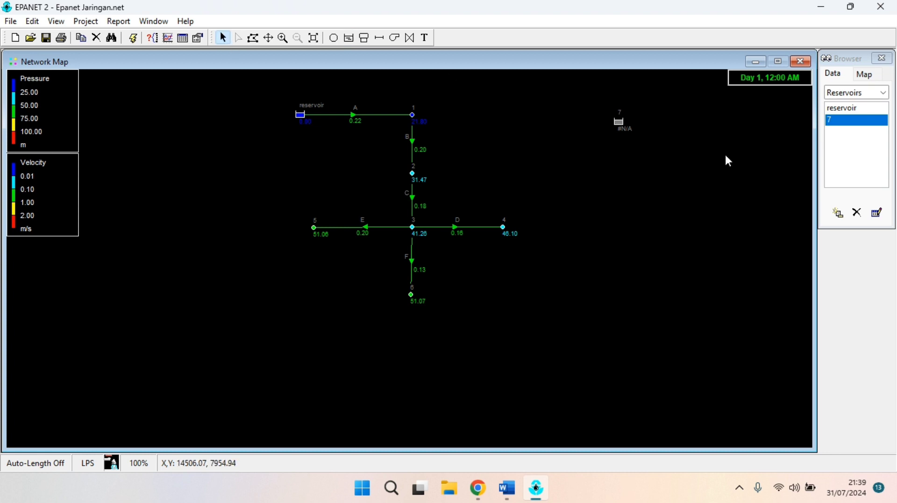
right_click(620, 119)
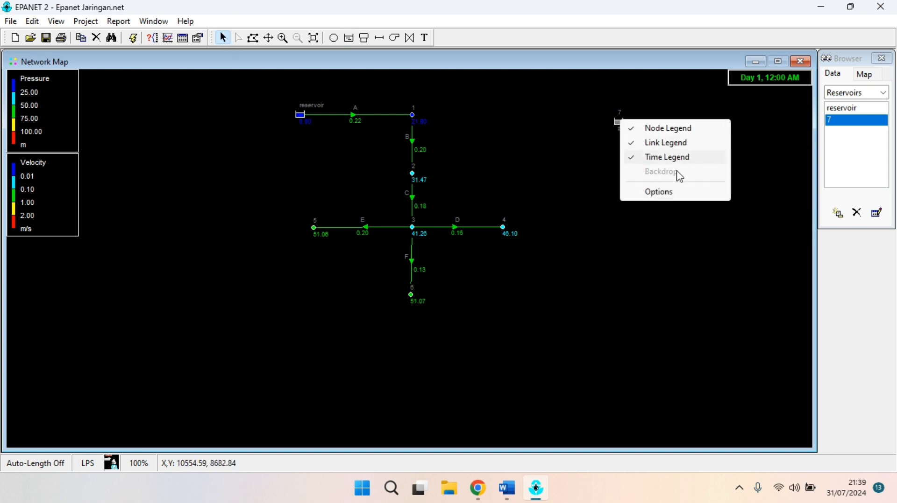
click(678, 191)
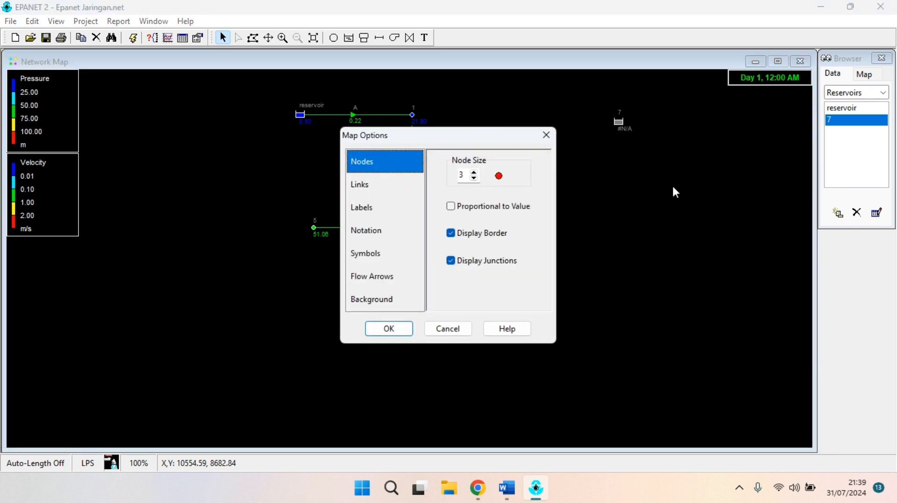
click(546, 135)
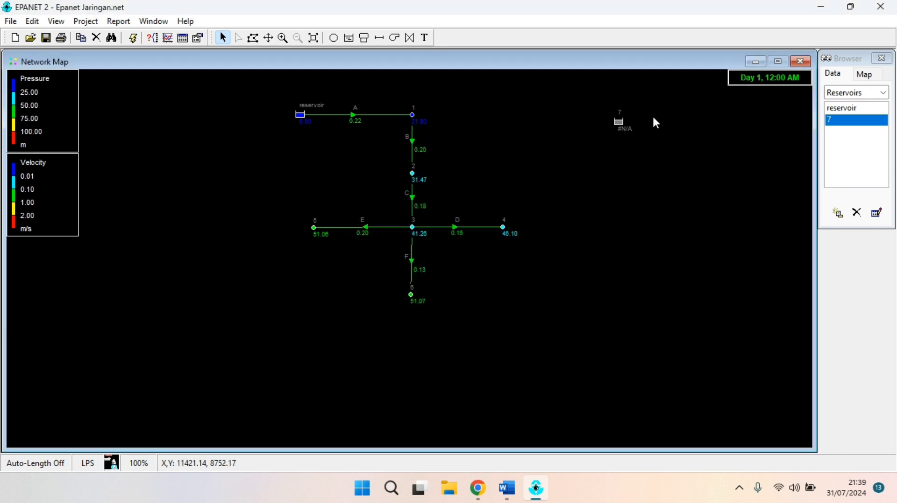
- Delete the newly placed reservoir 7 from the network map and close the reservoir properties
double_click(616, 123)
right_click(617, 124)
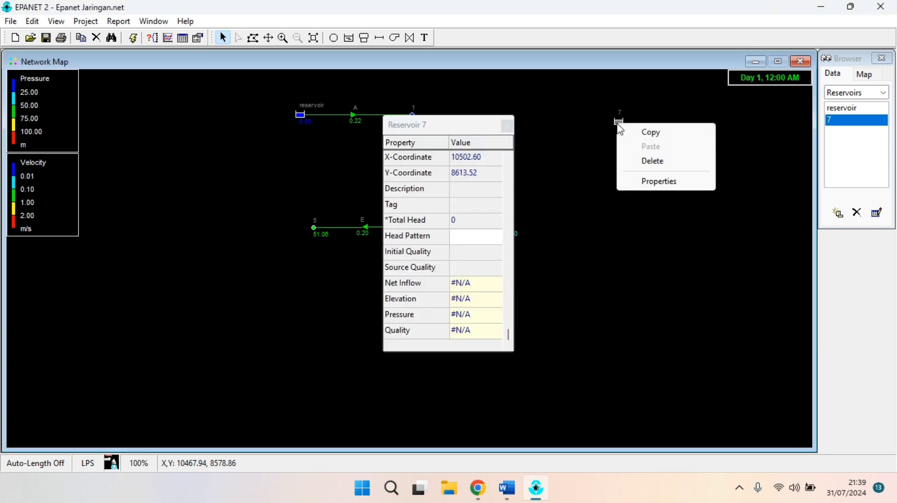
click(638, 161)
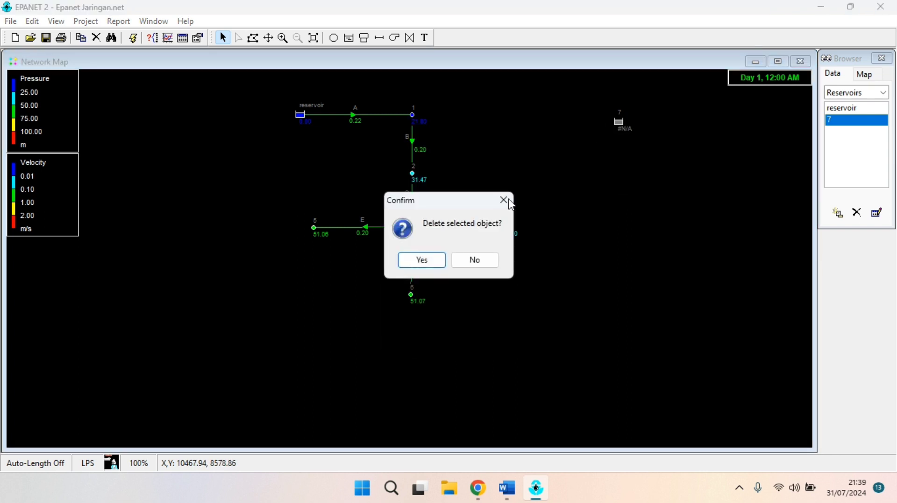
click(442, 260)
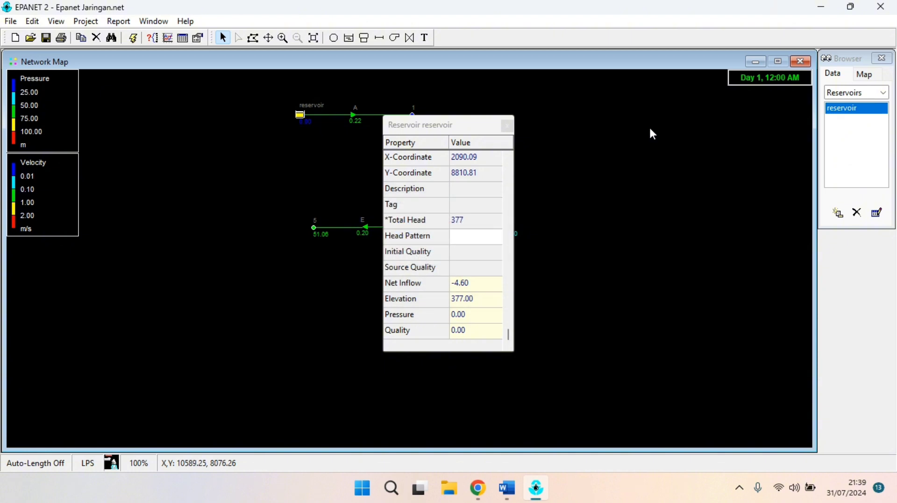
click(507, 125)
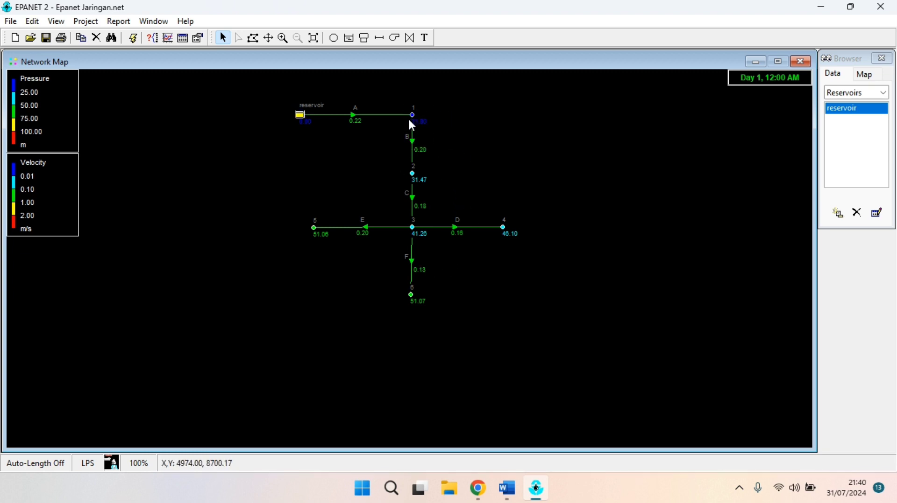
- Examine the network's layout by checking pipes A, B, C and F and junctions 1, 2, 4, 5 and 6 on the map
mouse_move(356, 130)
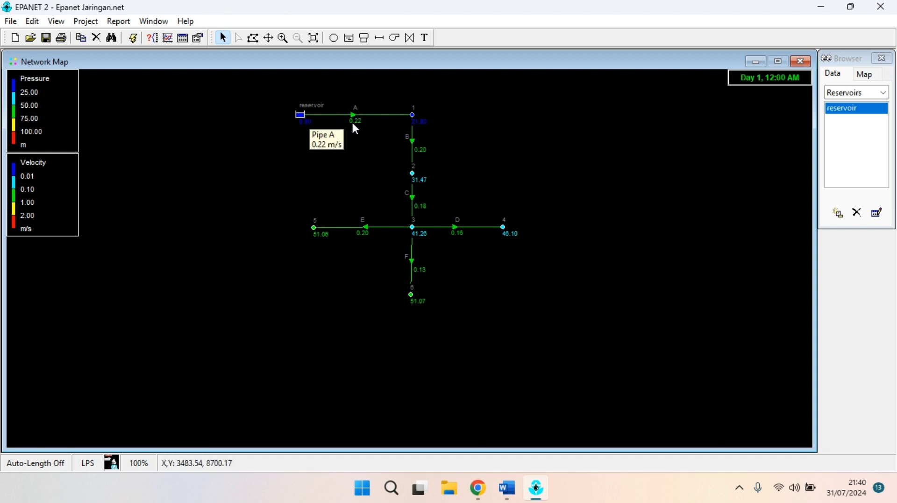
mouse_move(420, 122)
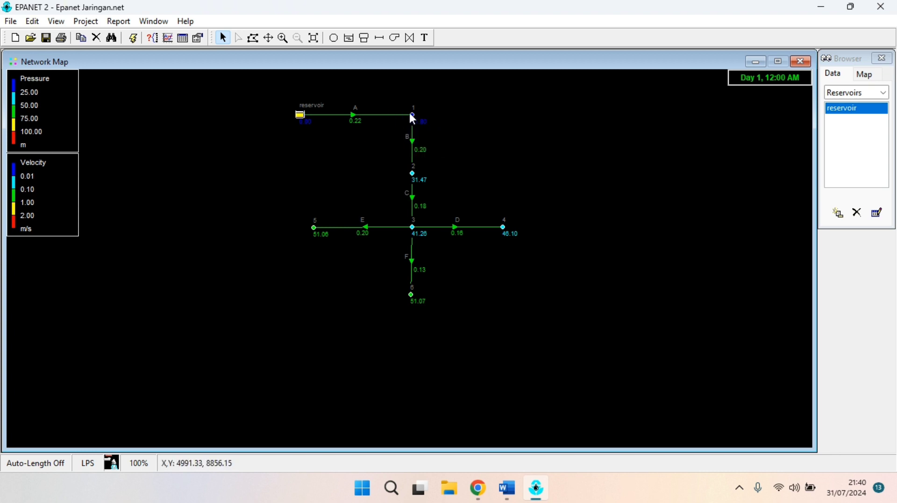
click(411, 115)
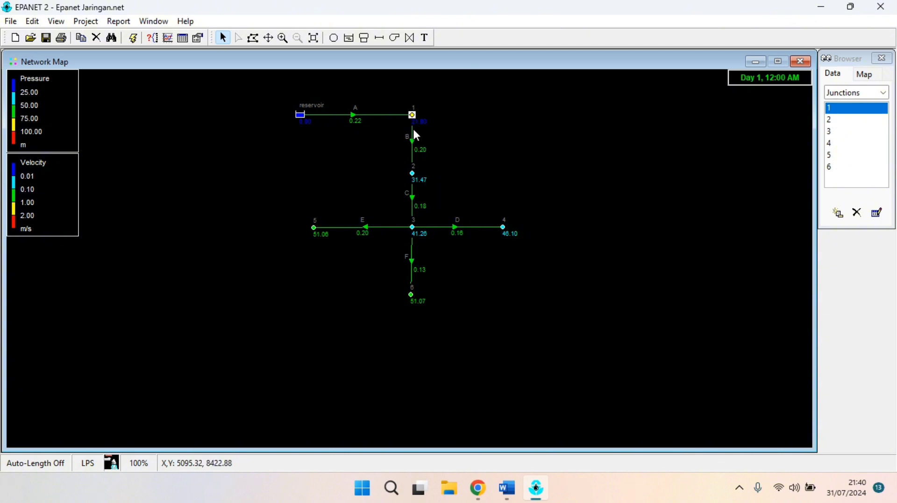
mouse_move(429, 283)
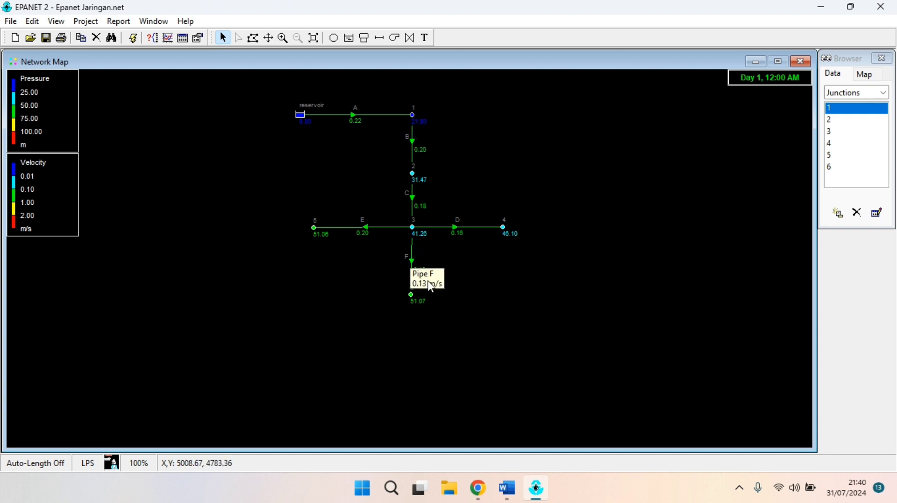
mouse_move(414, 122)
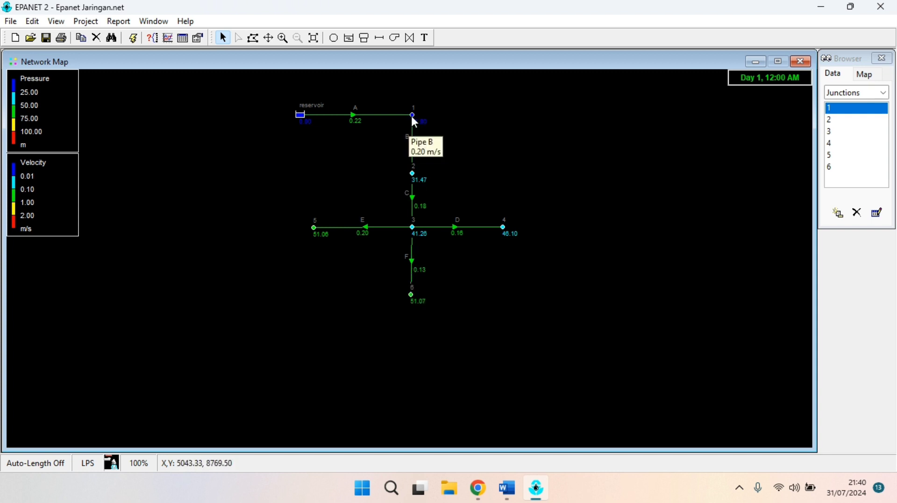
click(413, 173)
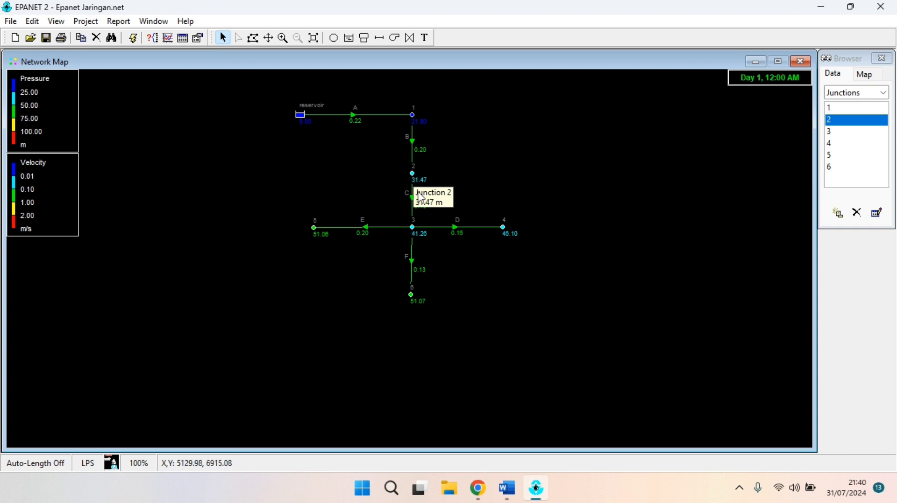
click(411, 219)
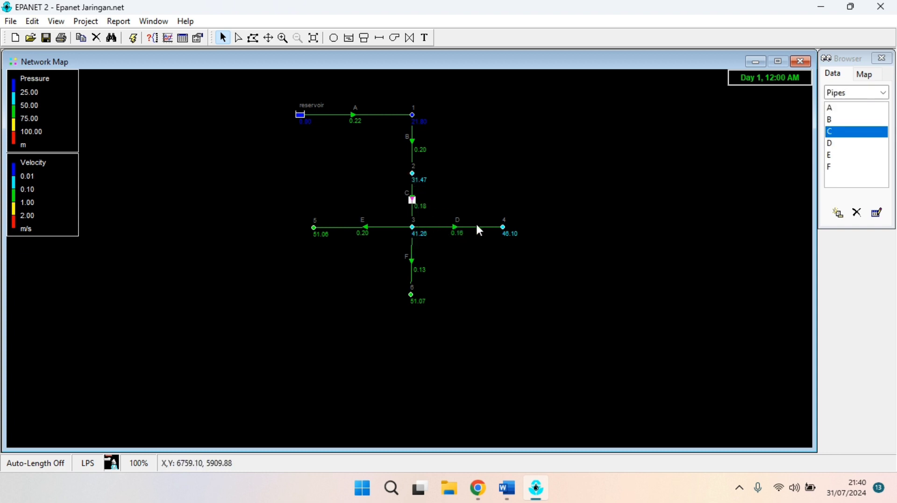
click(504, 228)
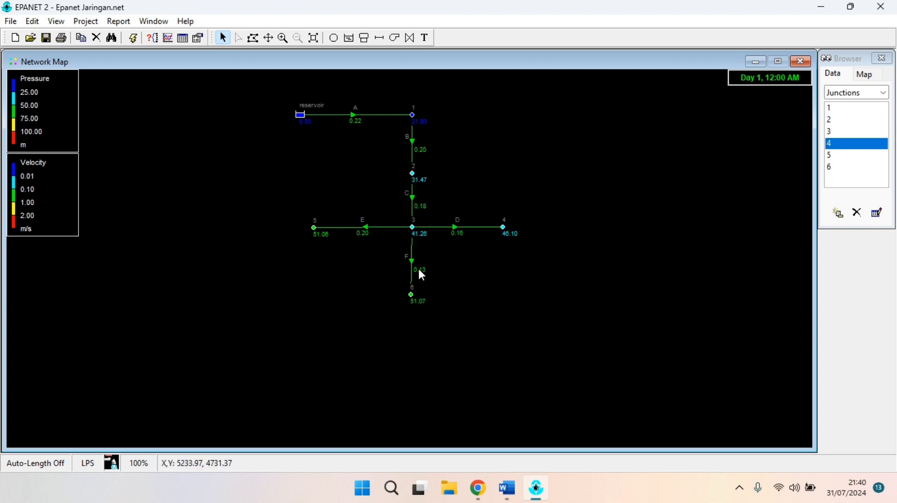
click(314, 229)
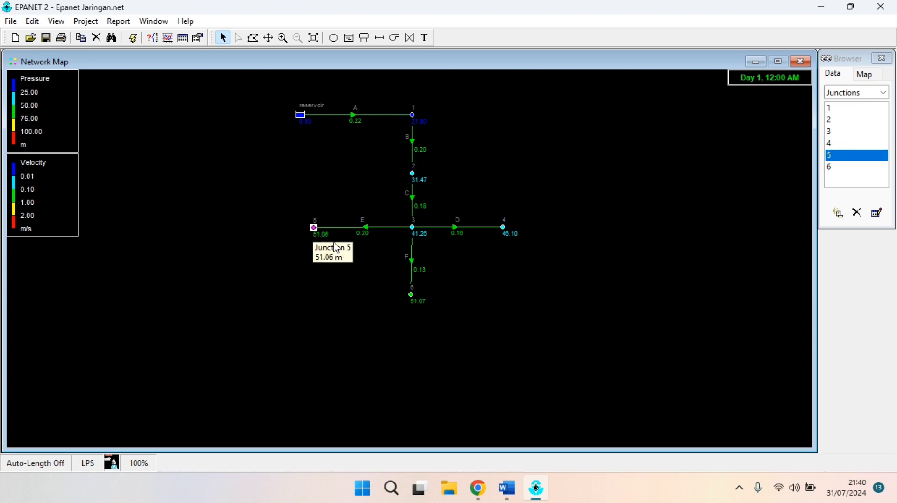
click(411, 295)
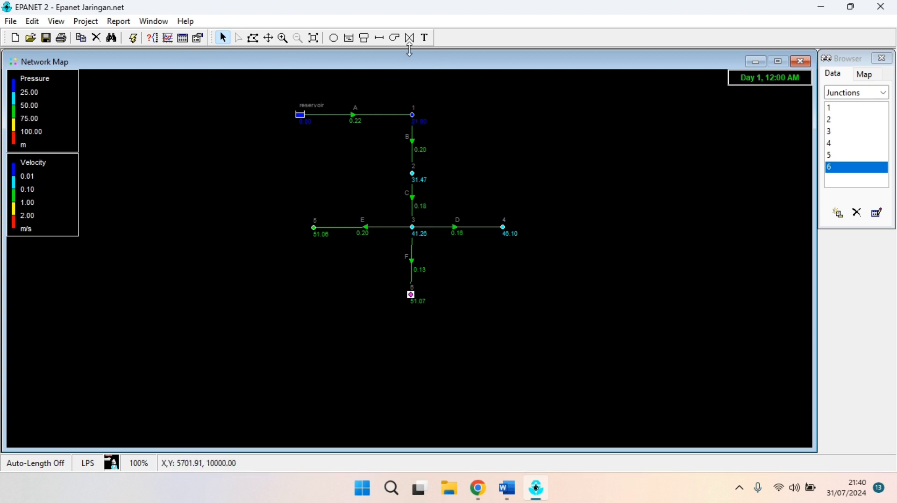
- Place four nearly overlapping junctions in the empty map area east of the network, at about X 10700, Y 8200
click(335, 40)
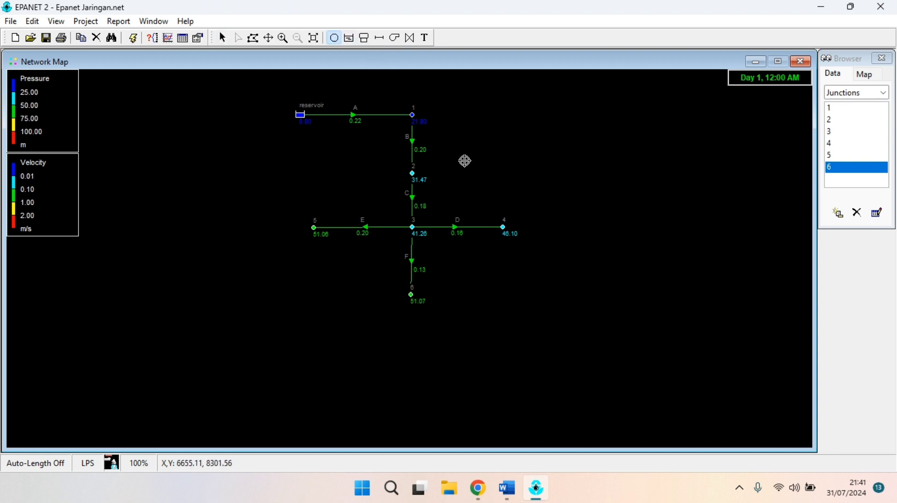
click(625, 138)
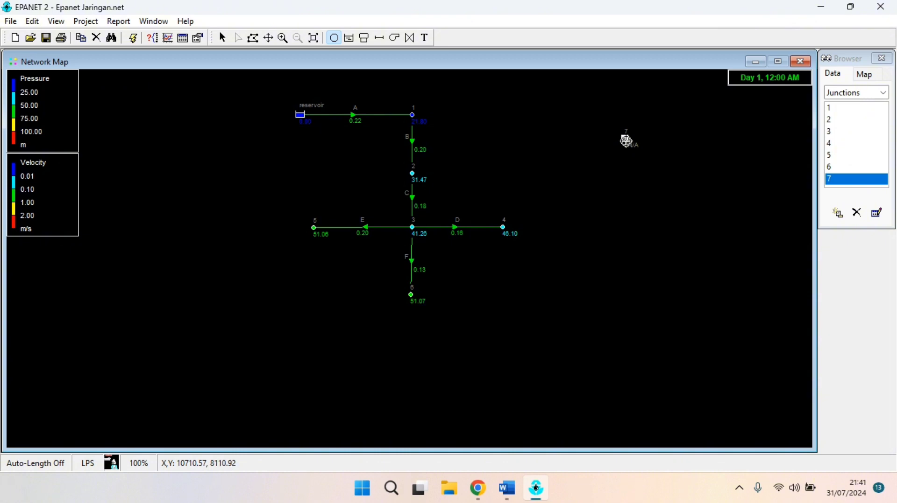
right_click(626, 139)
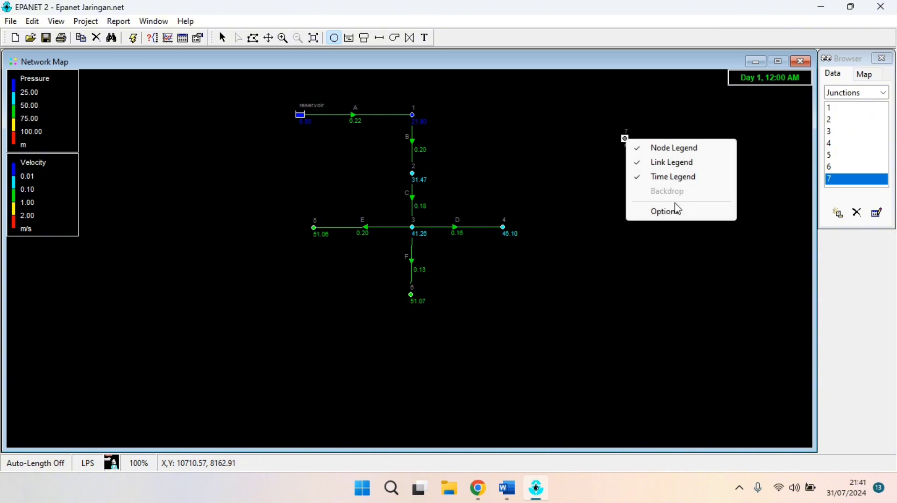
click(625, 140)
click(626, 138)
click(626, 138)
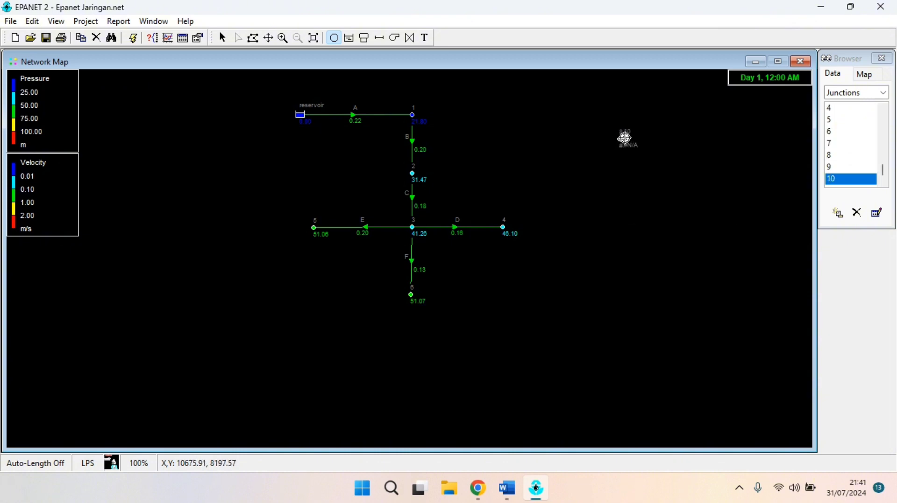
right_click(625, 139)
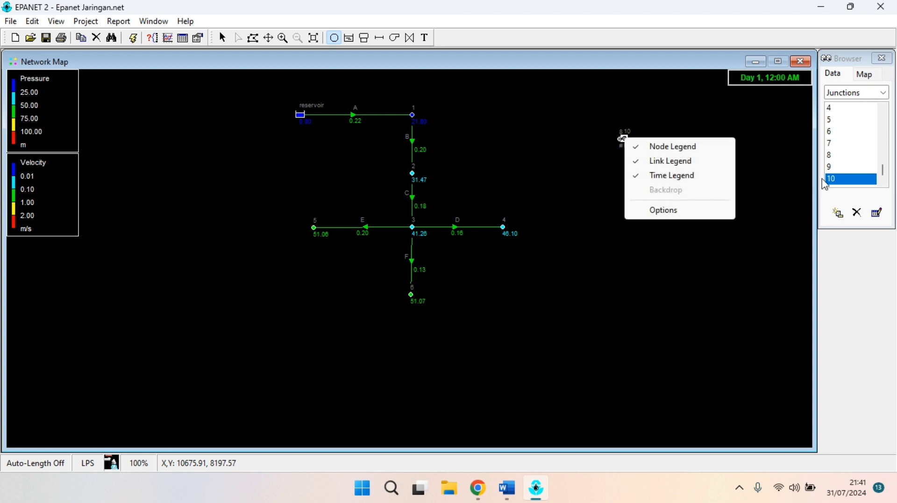
right_click(787, 181)
click(851, 168)
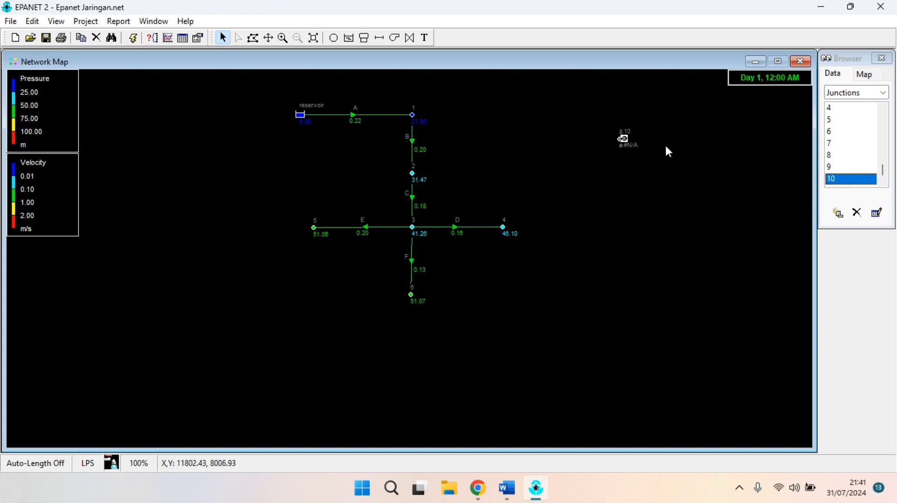
- Delete sample junctions 8 and 9 from the overlapping cluster east of the network
click(624, 139)
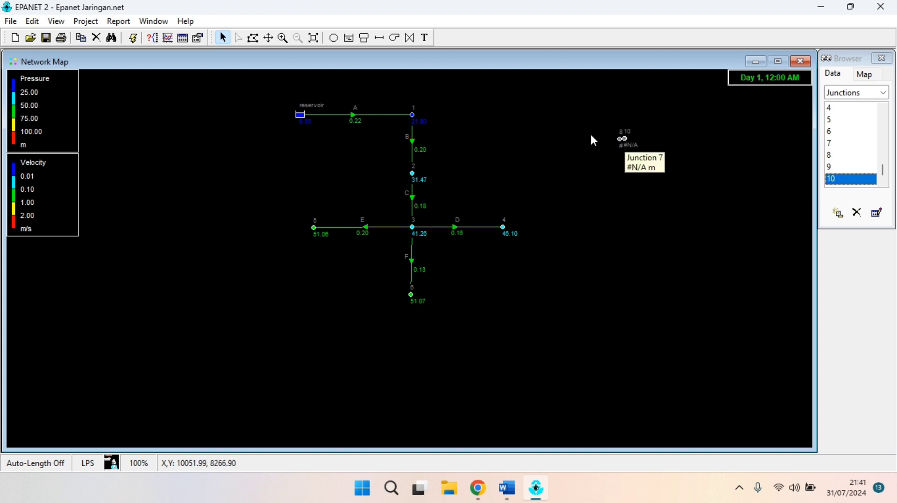
right_click(621, 139)
click(660, 176)
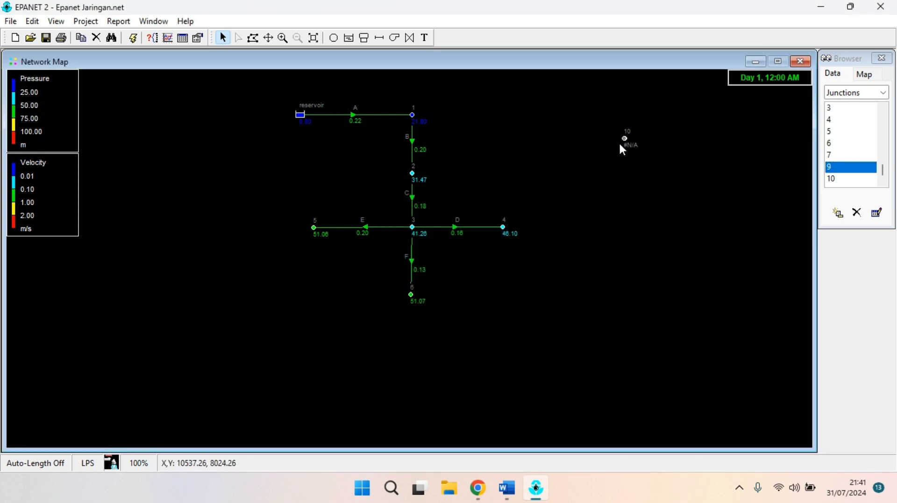
right_click(623, 141)
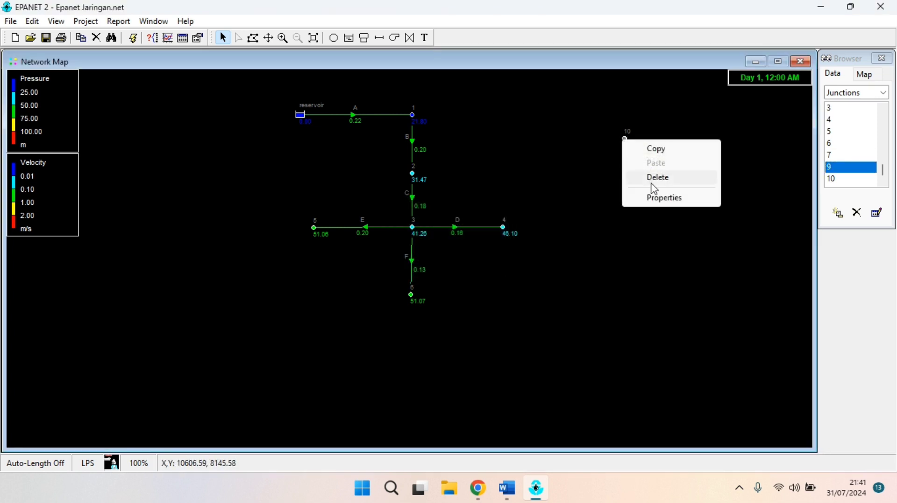
click(652, 178)
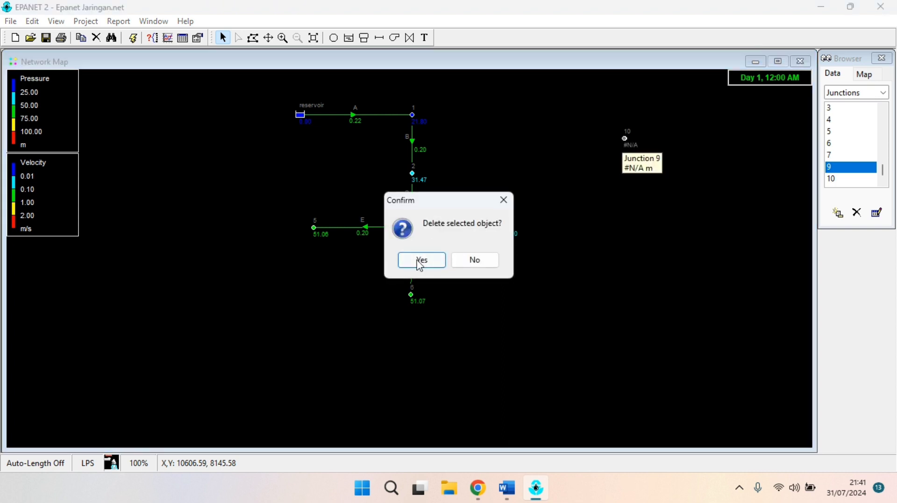
click(421, 262)
right_click(622, 136)
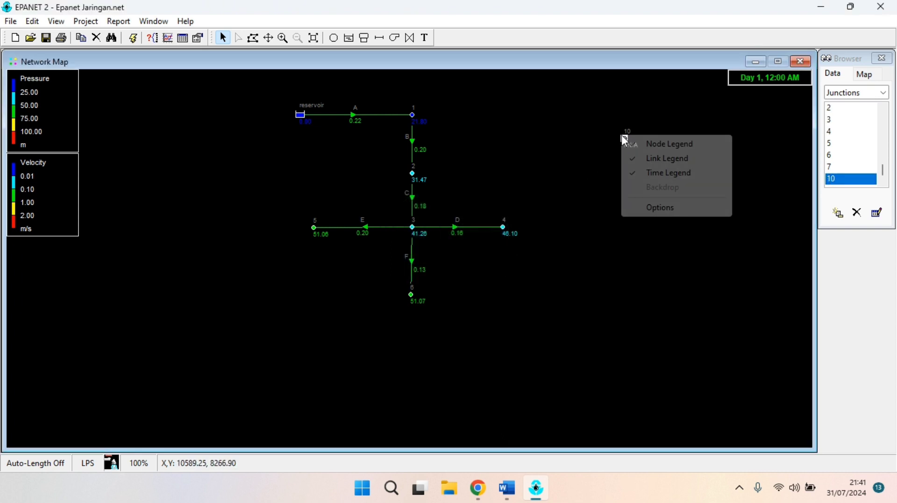
click(223, 38)
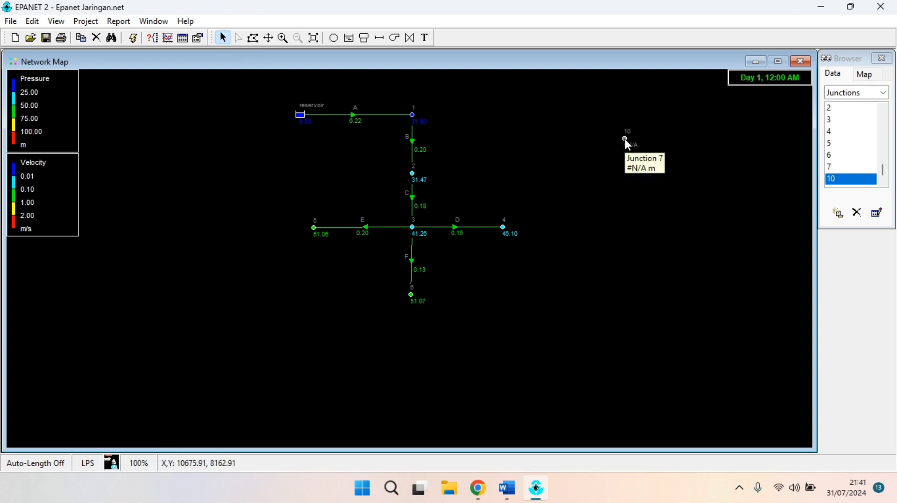
- Delete the remaining sample junctions 7 and 10 east of the network
right_click(624, 138)
click(653, 178)
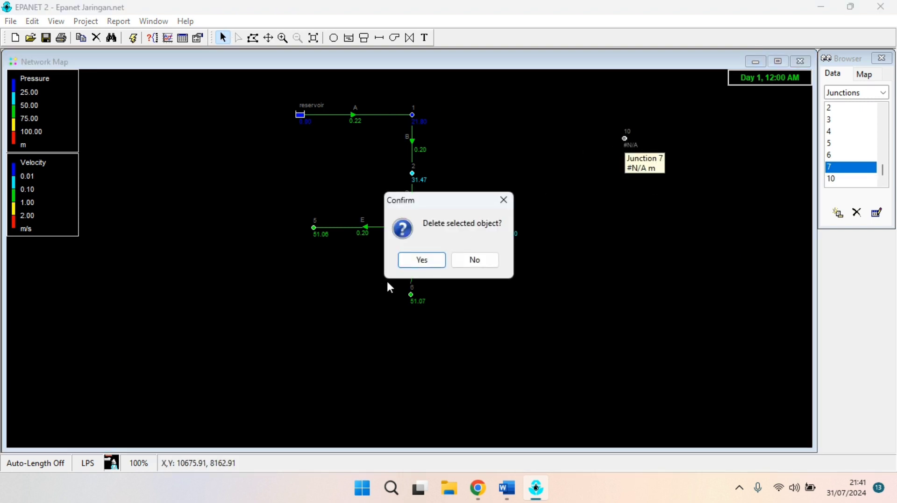
click(422, 260)
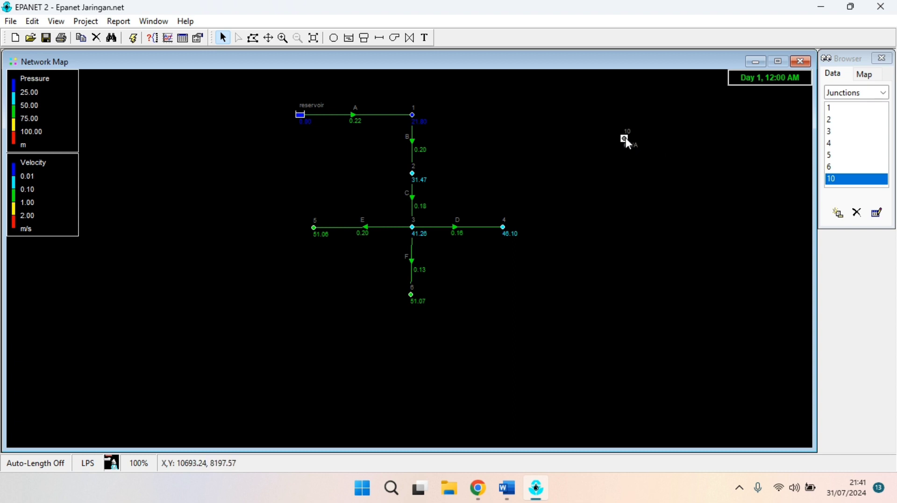
right_click(626, 139)
click(640, 176)
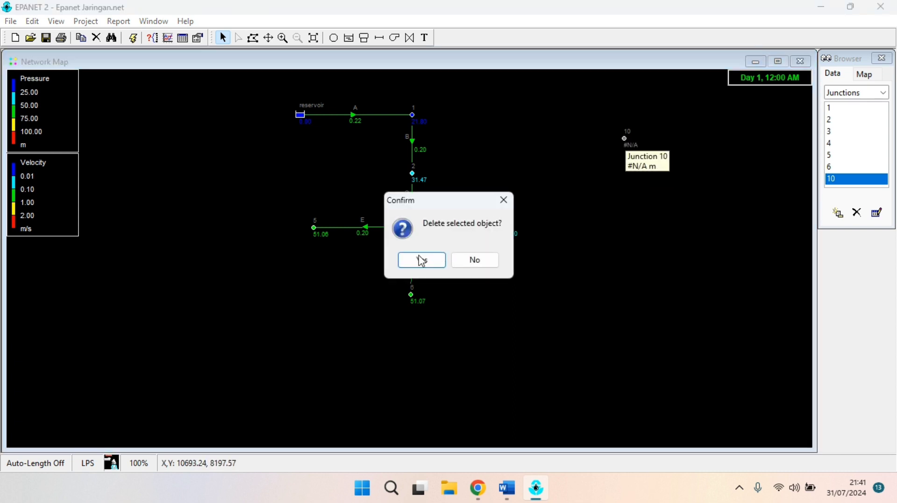
click(422, 260)
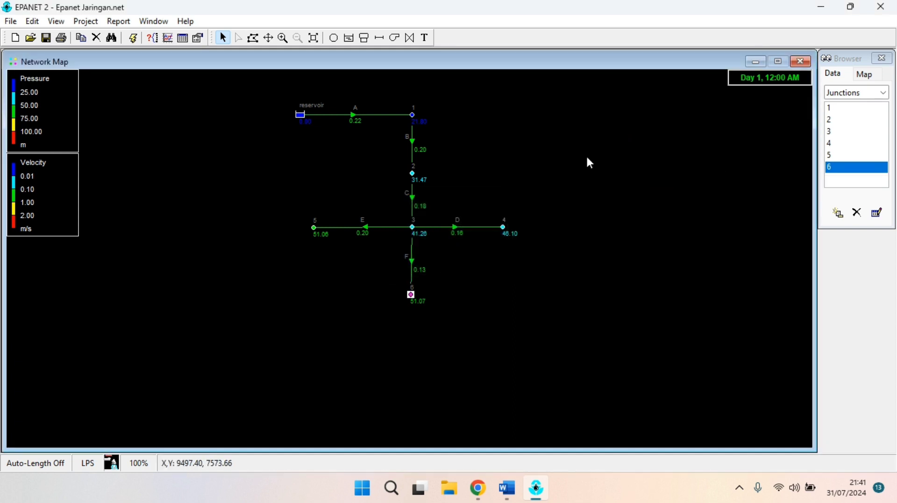
- Open the properties of junction 1 and examine its elevation
double_click(410, 116)
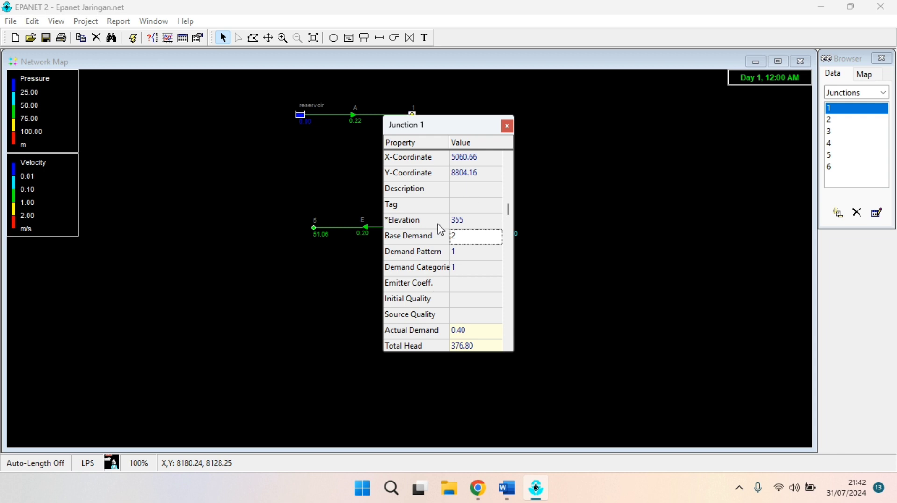
click(483, 219)
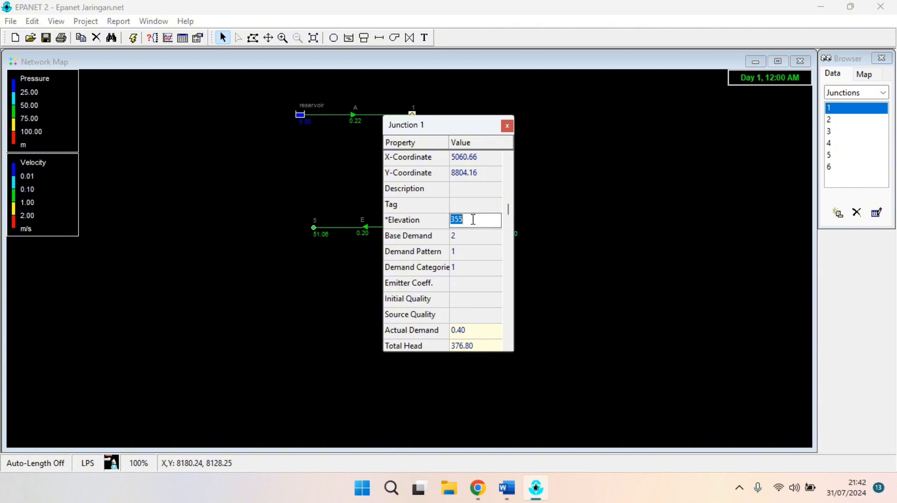
click(476, 204)
click(477, 220)
click(486, 204)
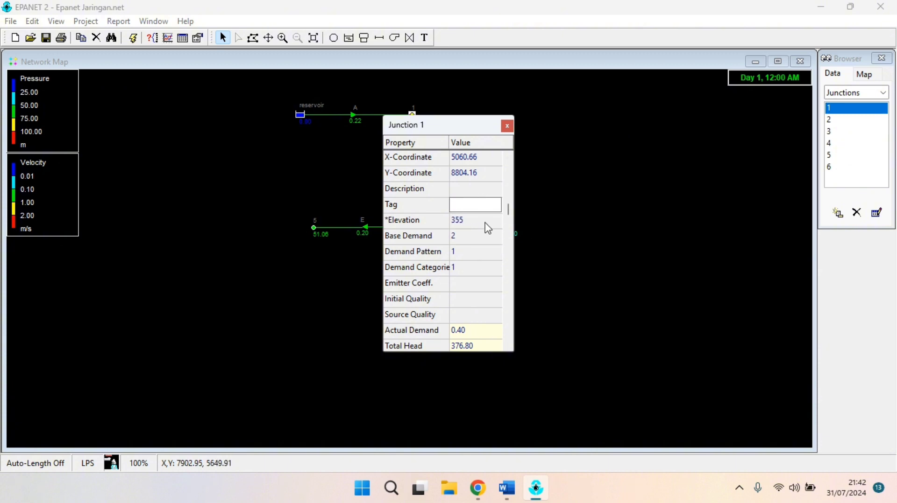
click(475, 221)
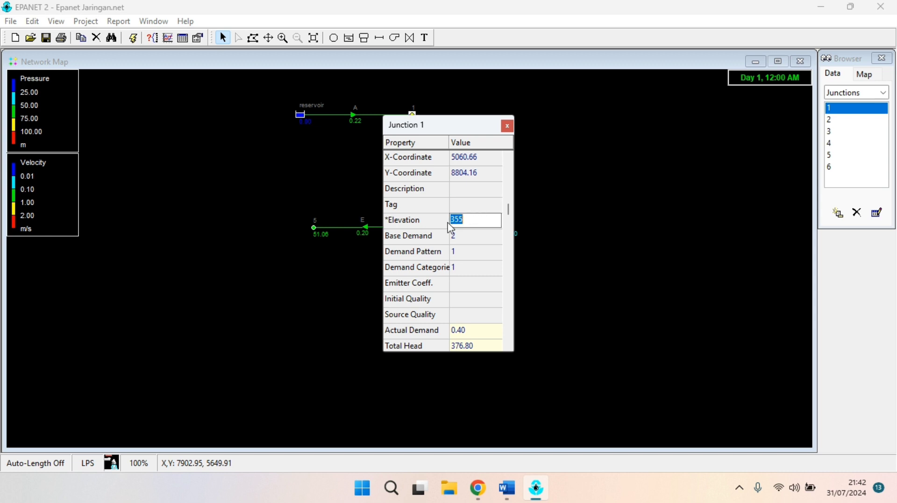
- Examine junction 1's base demand, demand pattern and optional emitter and quality properties, and close its properties
click(479, 236)
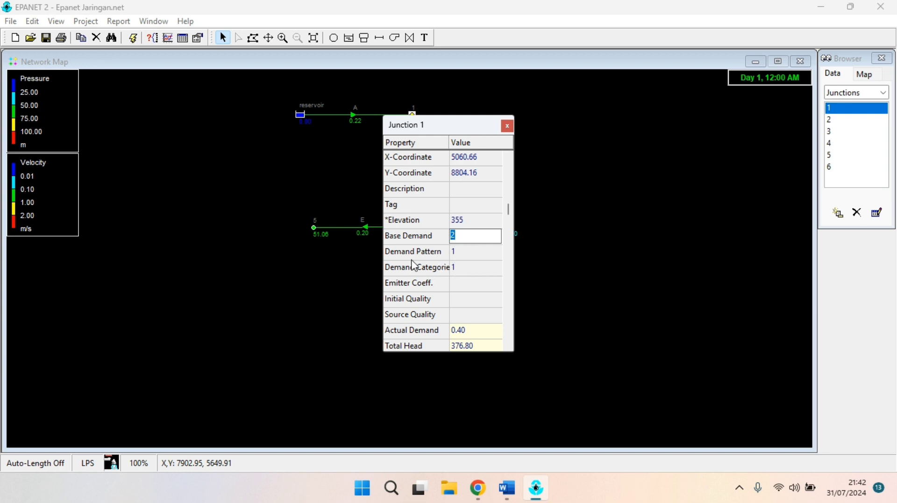
click(466, 254)
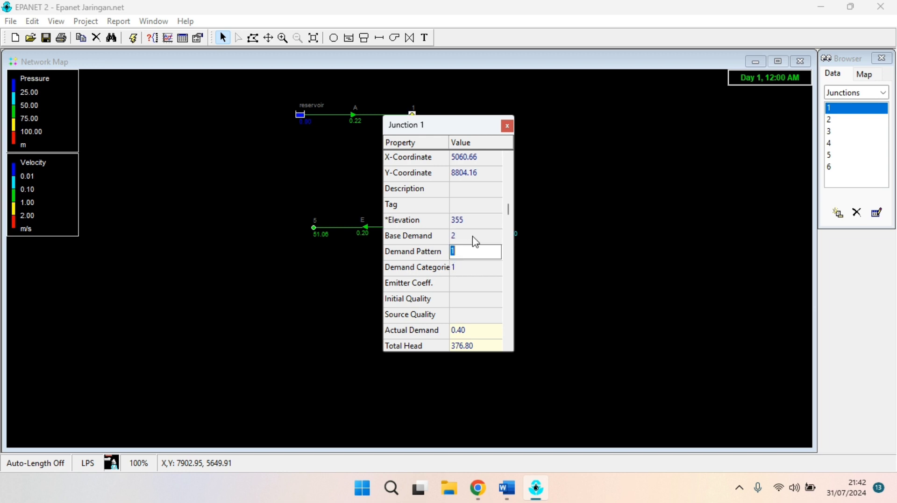
click(451, 236)
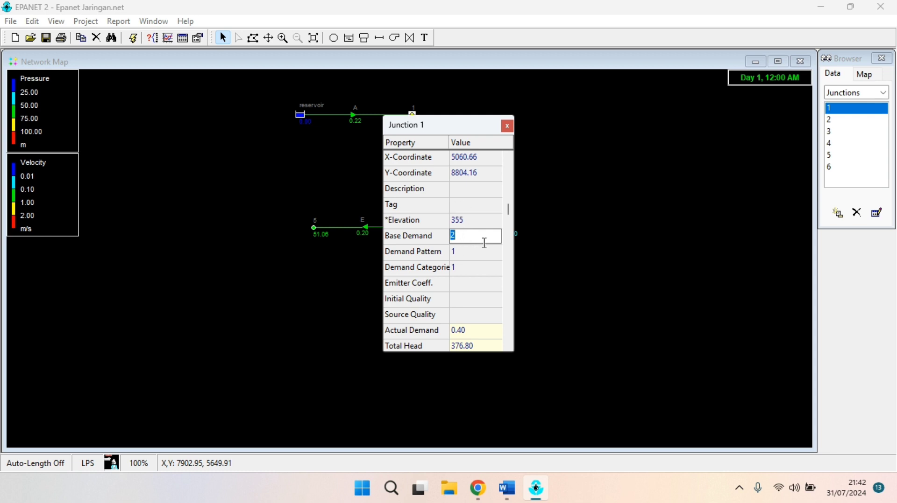
click(474, 254)
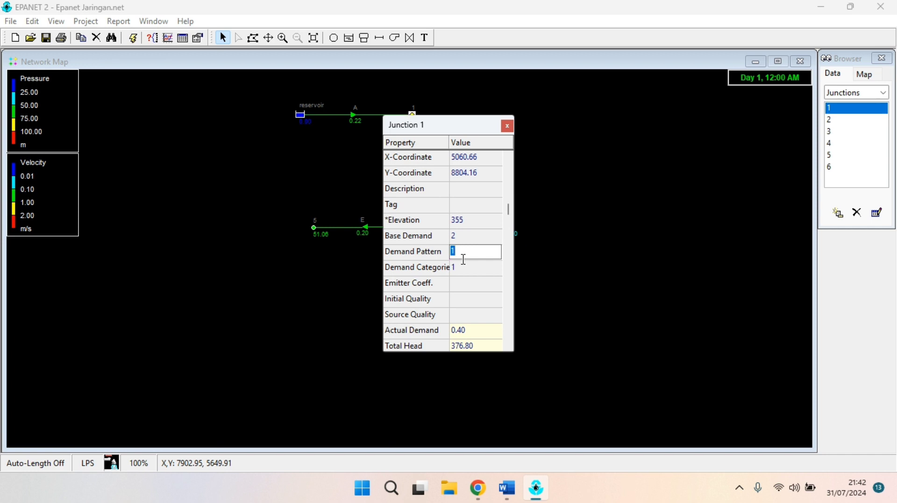
click(481, 283)
key(Down)
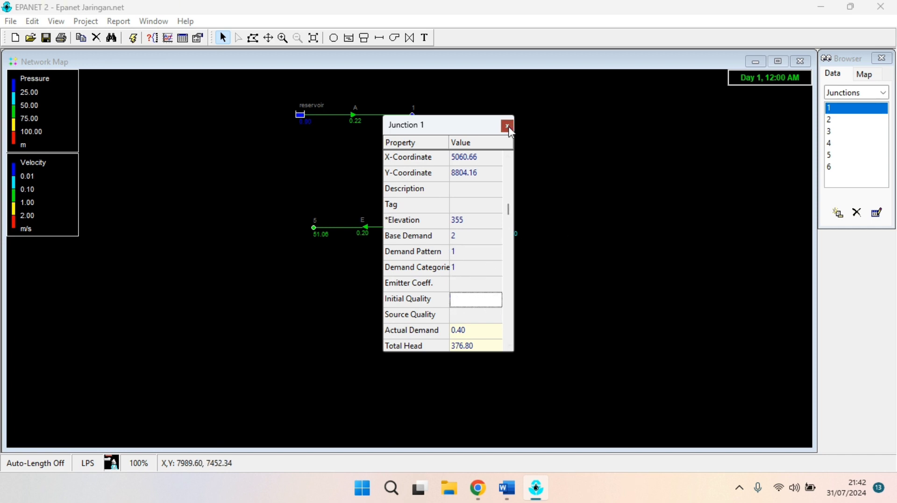
click(506, 126)
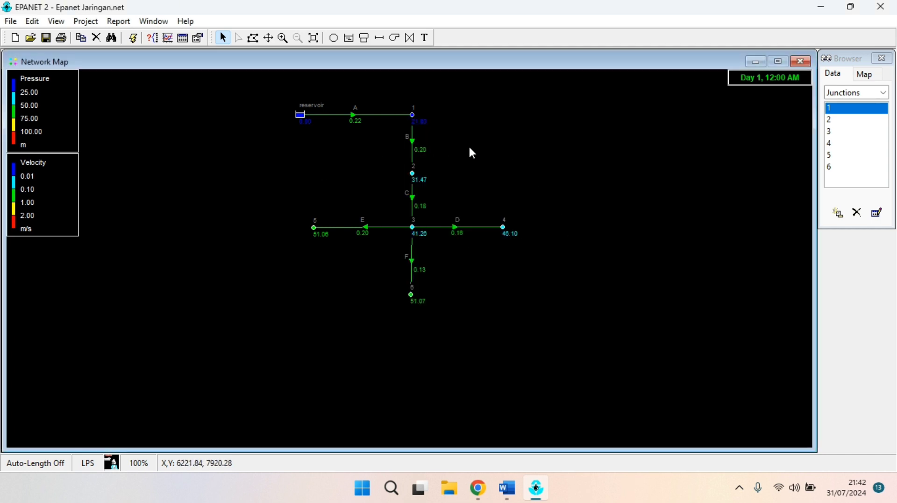
- Check the elevation and base demand of junctions 2 and 3 in their properties
double_click(412, 173)
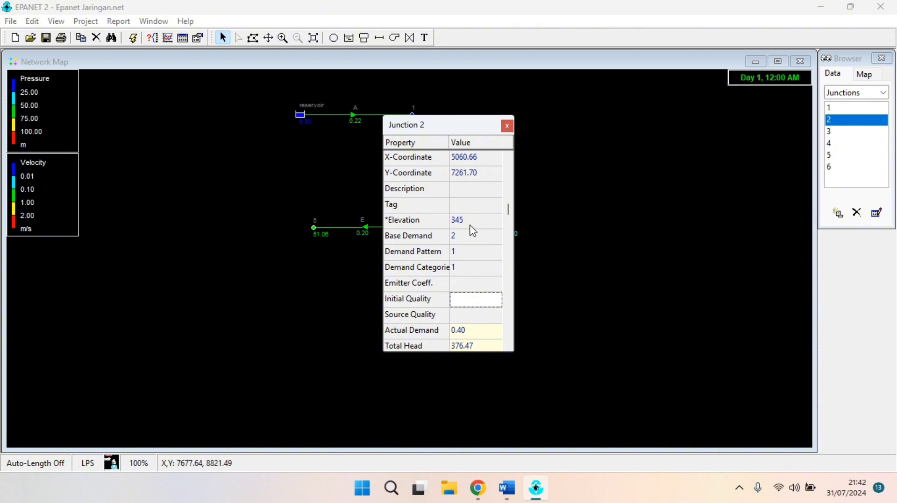
click(508, 127)
double_click(411, 226)
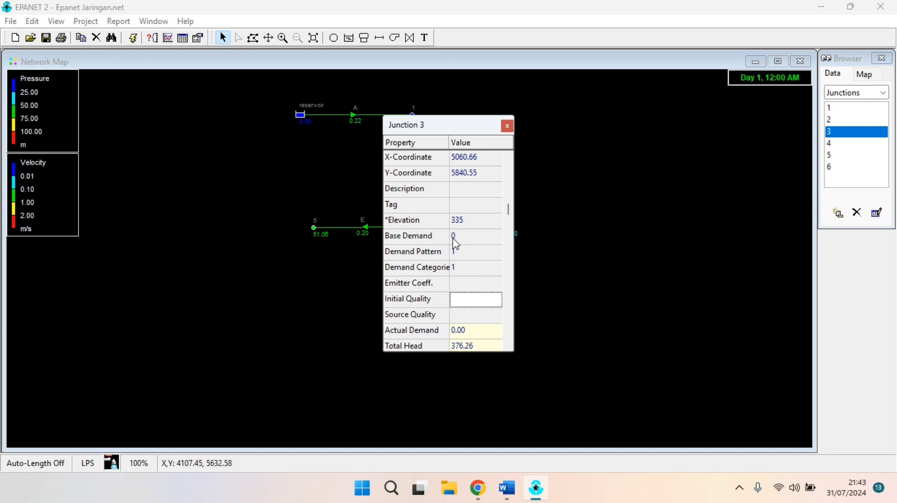
click(507, 127)
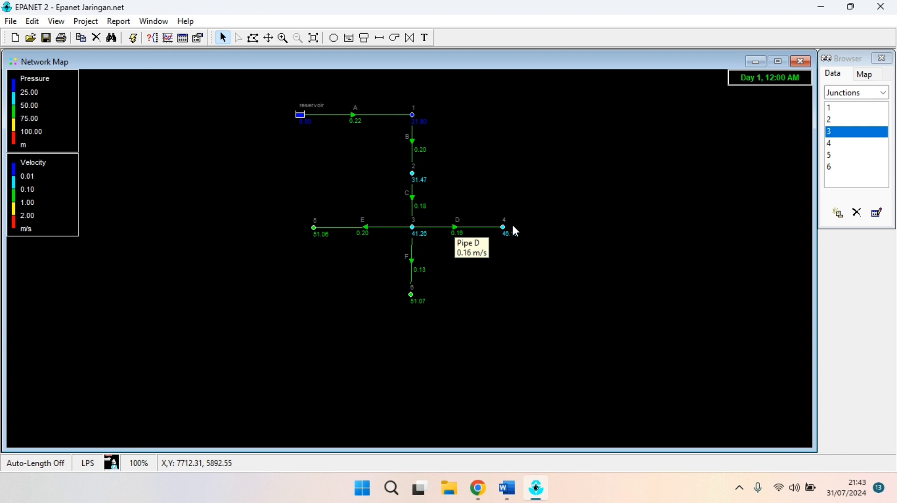
double_click(414, 228)
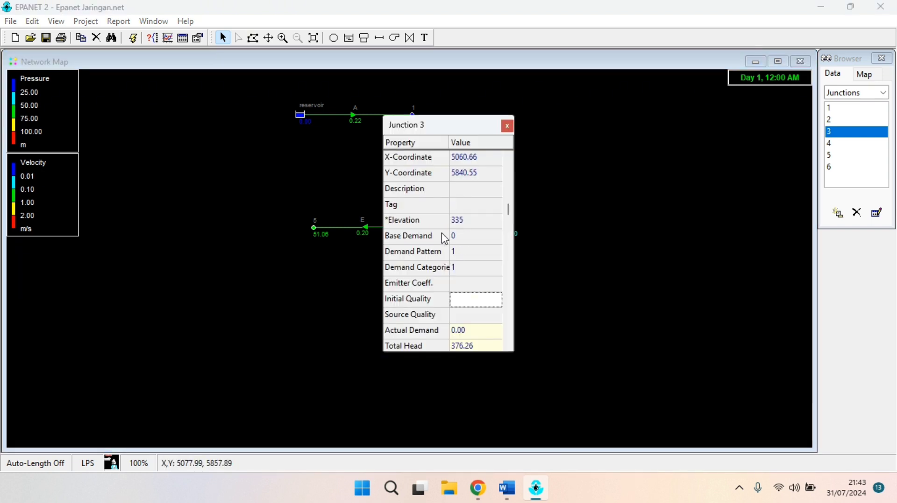
click(507, 127)
- Check the elevation and base demand of junction 4 in its properties
mouse_move(378, 230)
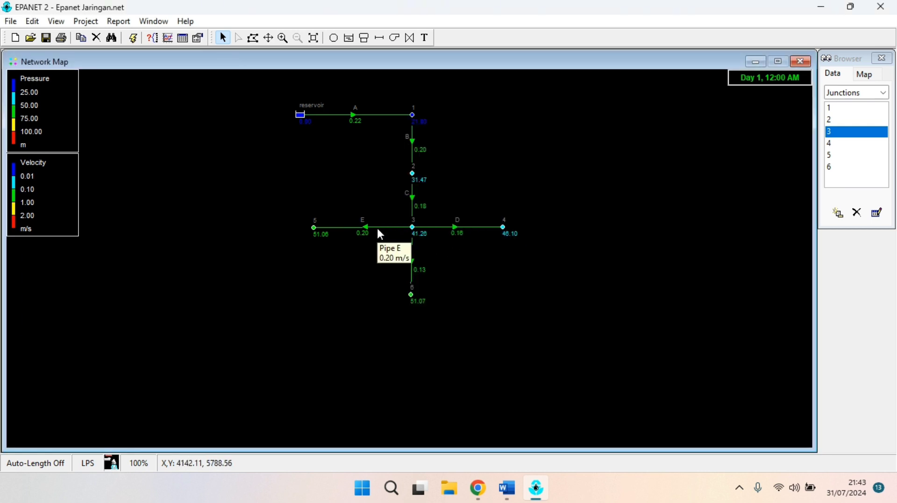
double_click(504, 228)
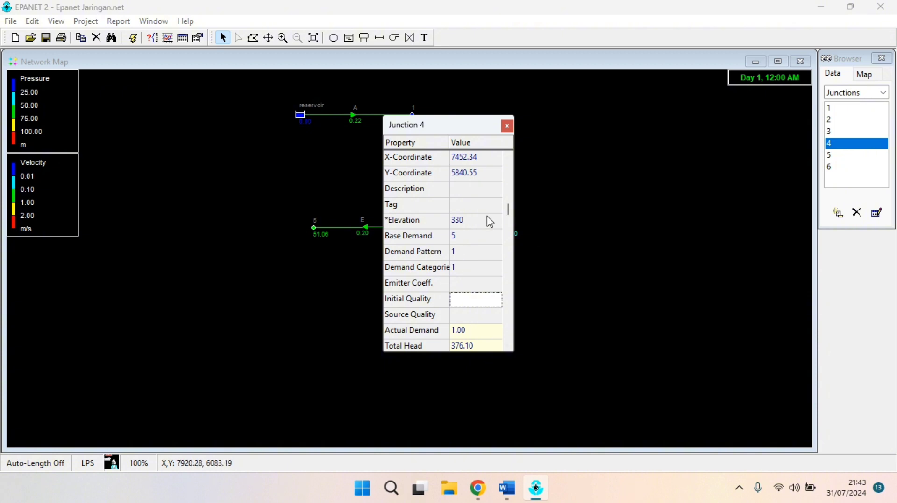
click(507, 126)
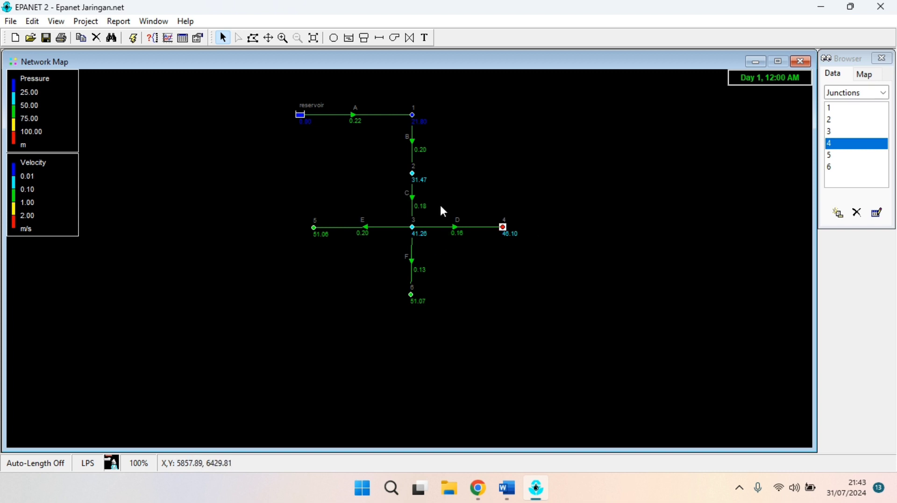
double_click(503, 227)
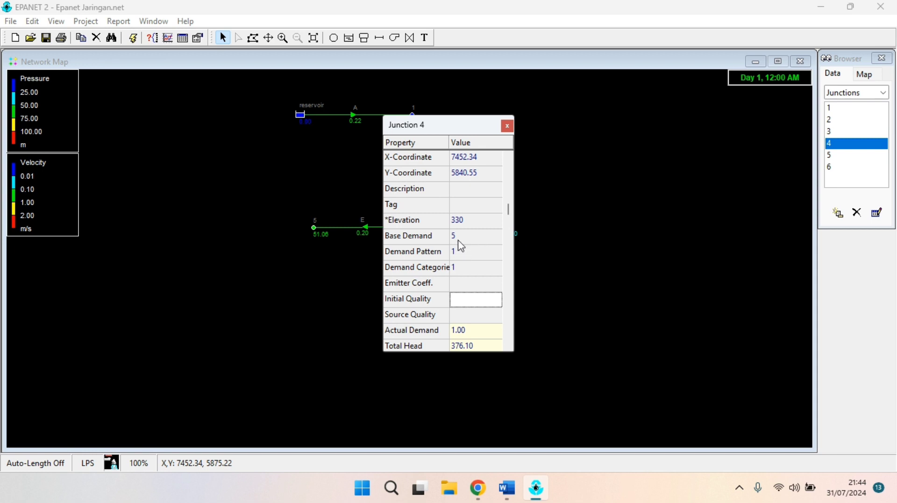
click(508, 127)
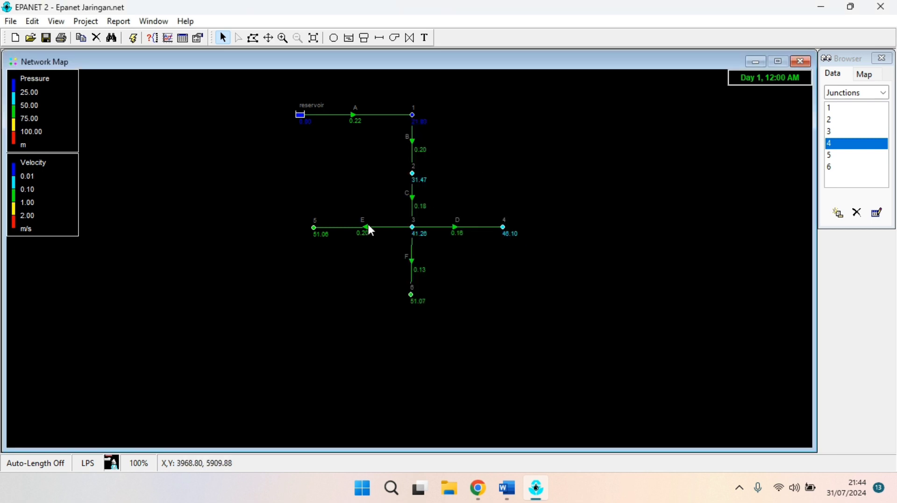
- Check the elevation and base demand of junctions 5 and 6 in their properties
double_click(313, 228)
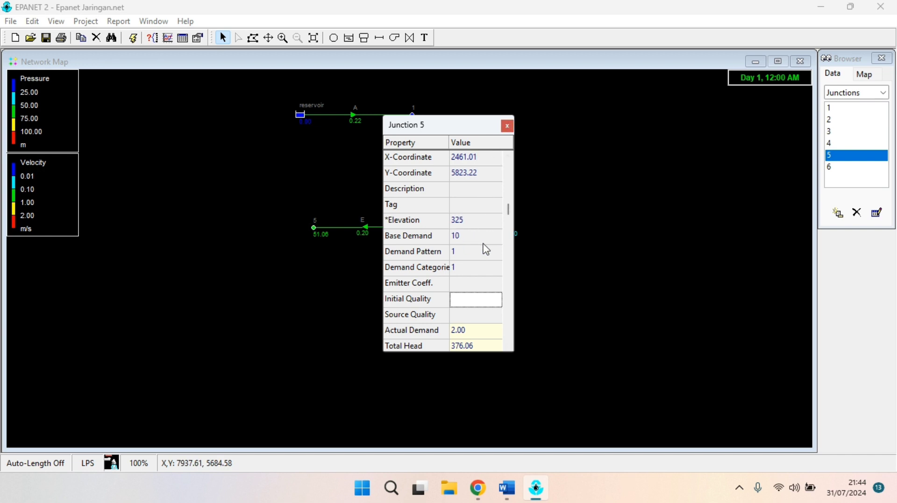
click(506, 127)
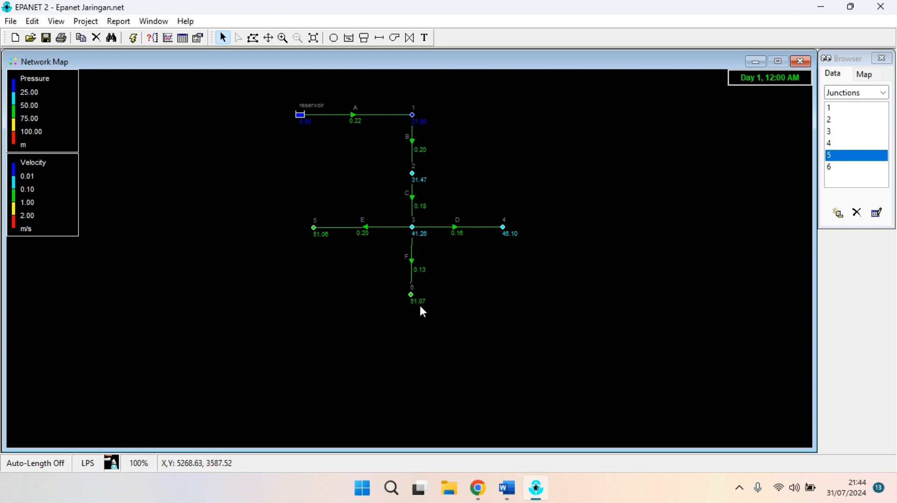
double_click(410, 296)
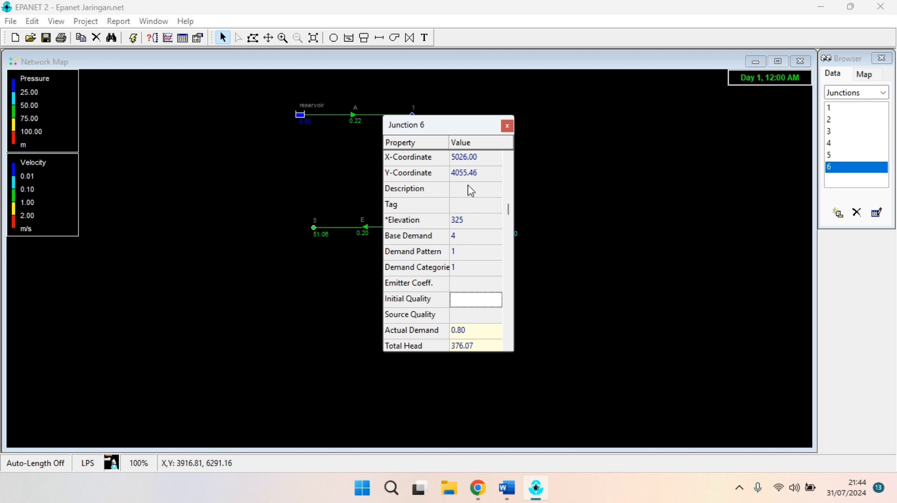
click(507, 126)
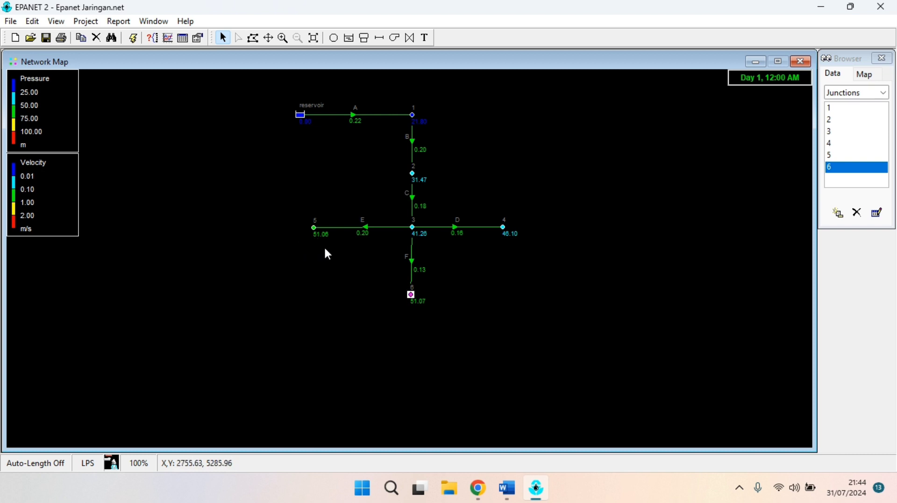
click(411, 295)
- Switch the Browser's object category to Pipes to list the network's pipes
click(868, 93)
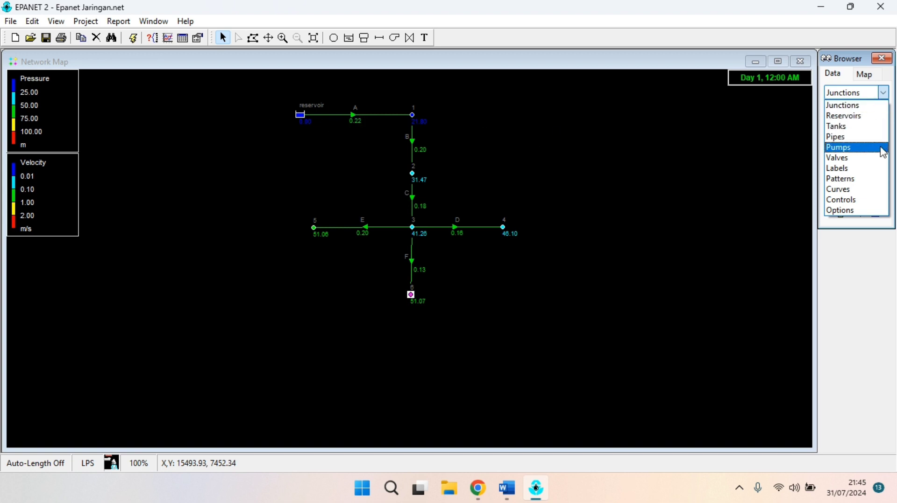
click(867, 137)
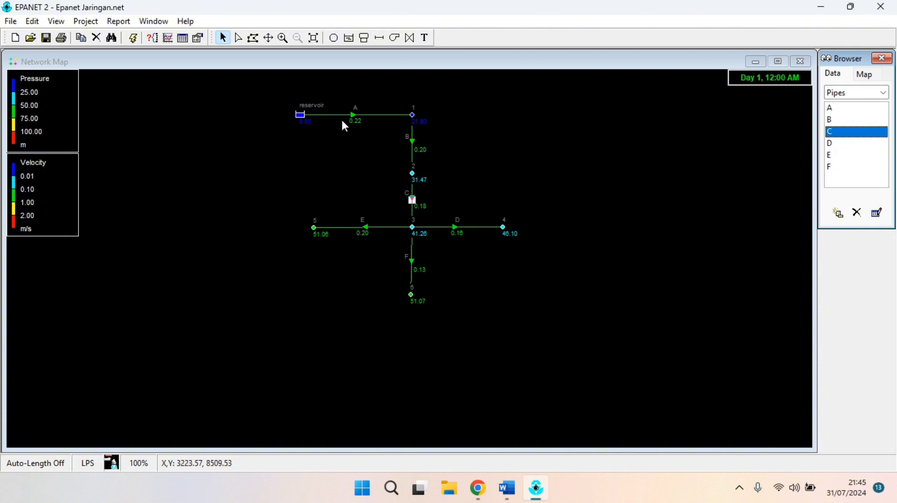
- Select pipe A in the Browser's list and keep the object category on Pipes
click(835, 109)
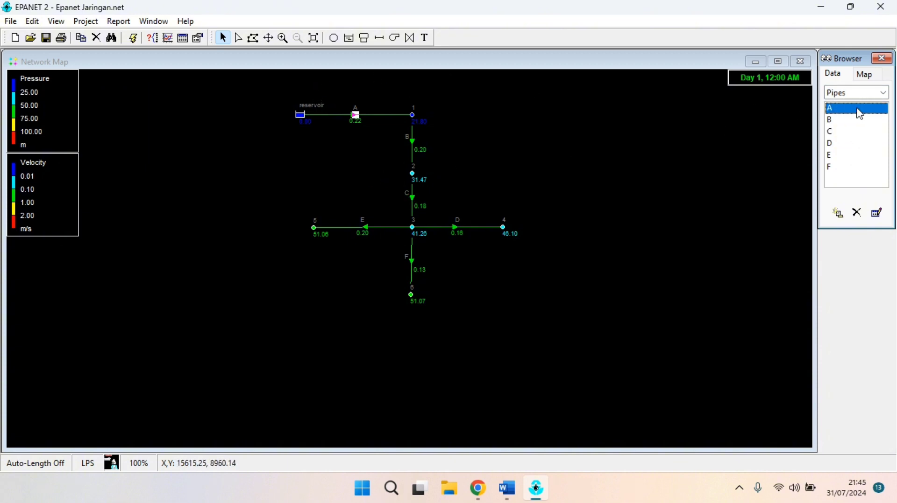
click(863, 76)
click(833, 74)
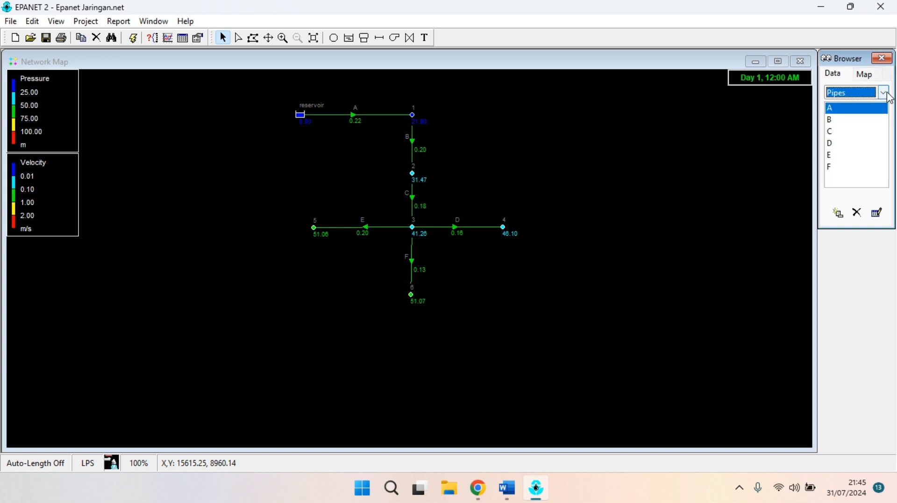
click(885, 93)
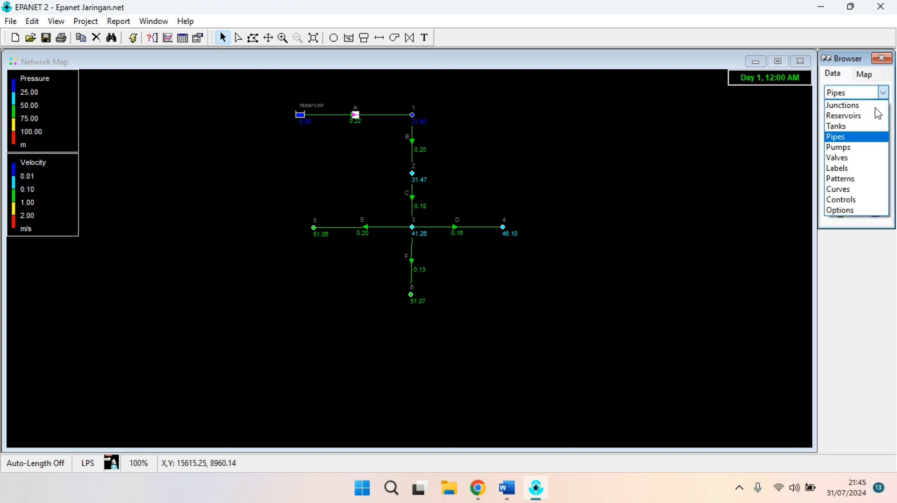
click(860, 140)
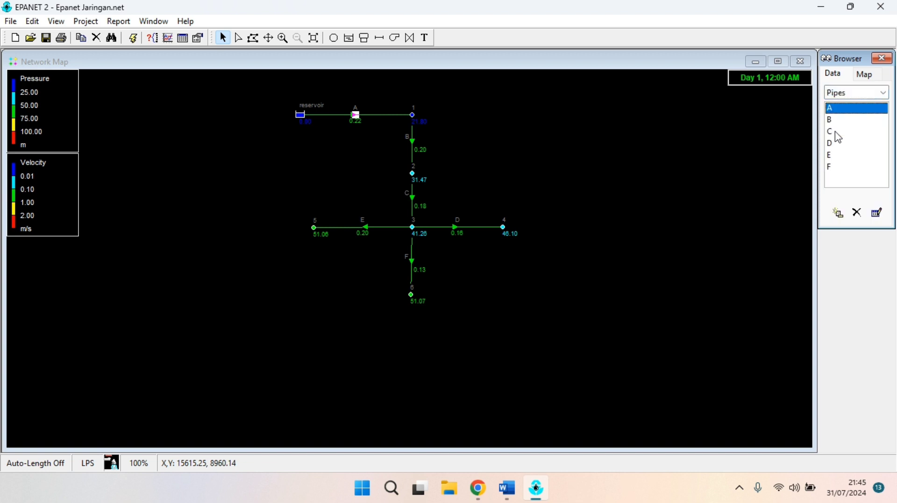
click(883, 94)
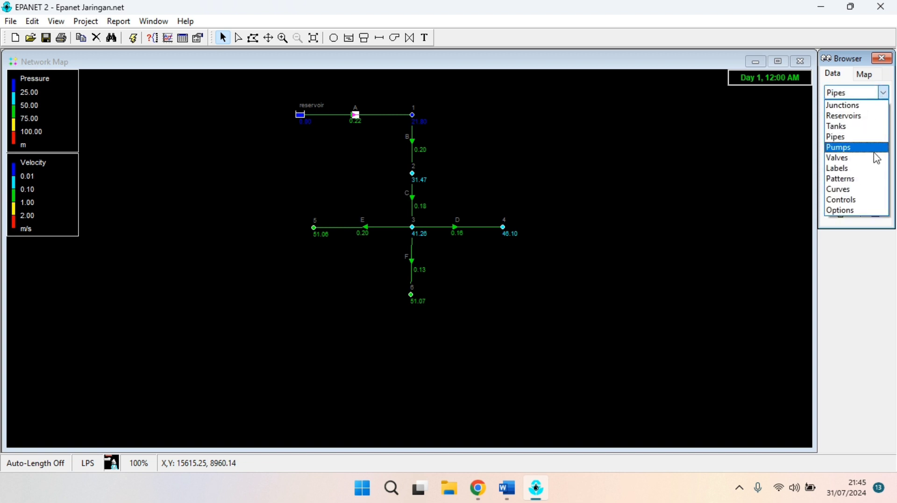
click(863, 136)
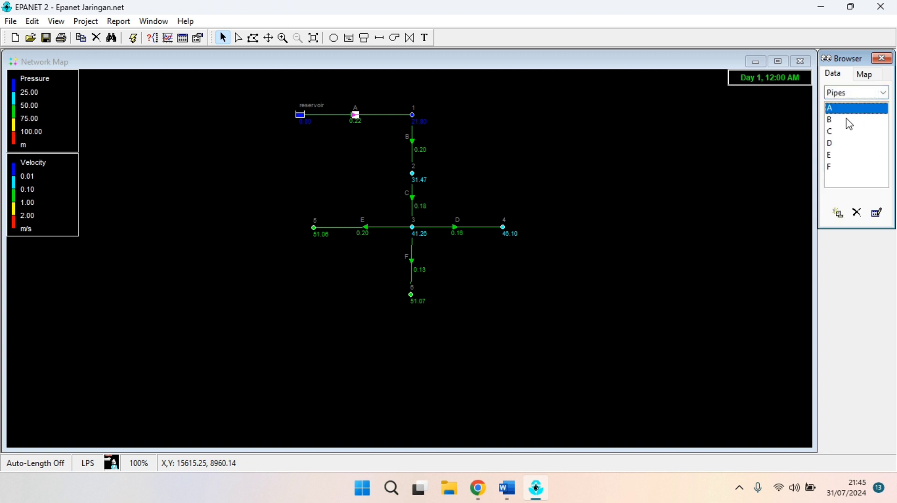
- Inspect the length, diameter and roughness of pipe A in its properties from the network map
mouse_move(368, 119)
click(354, 115)
double_click(354, 116)
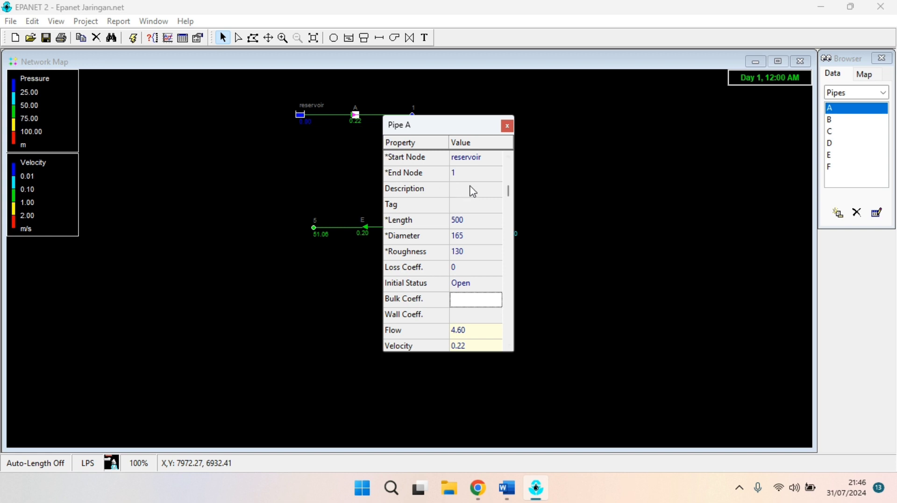
key(Down)
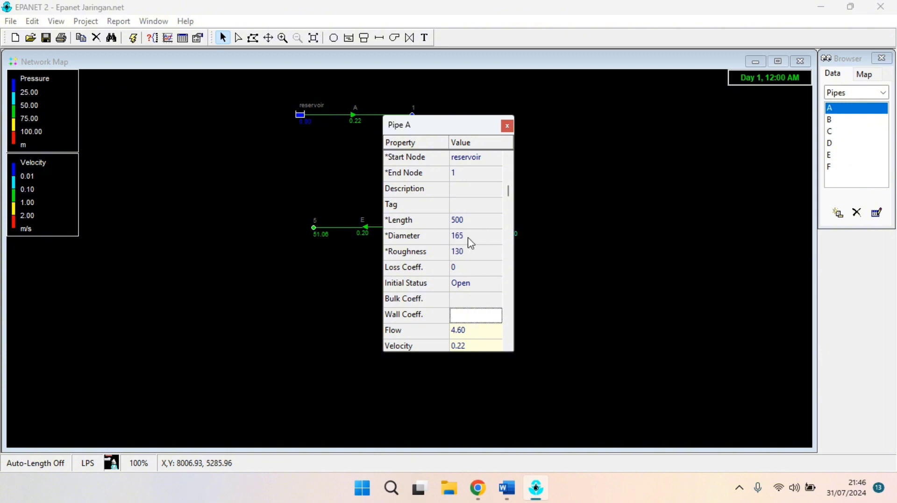
click(509, 127)
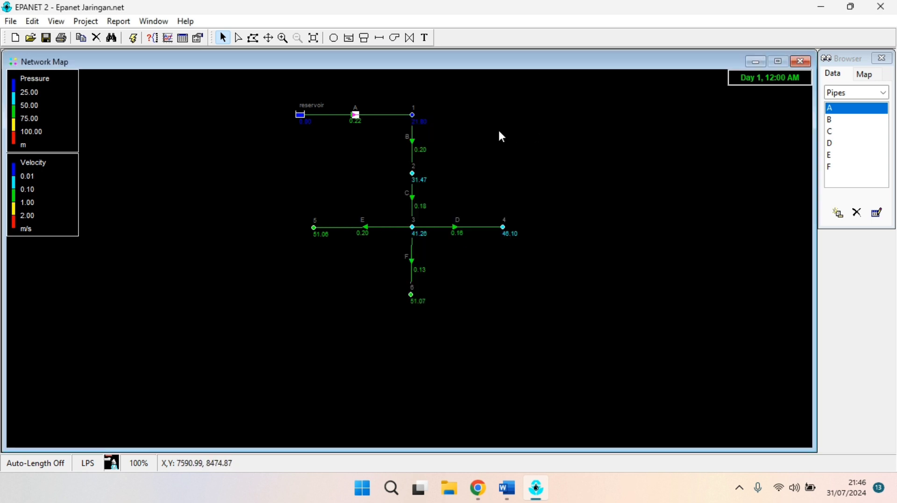
- Compare the length, diameter and roughness of pipe B with those of pipe A in their properties
double_click(412, 149)
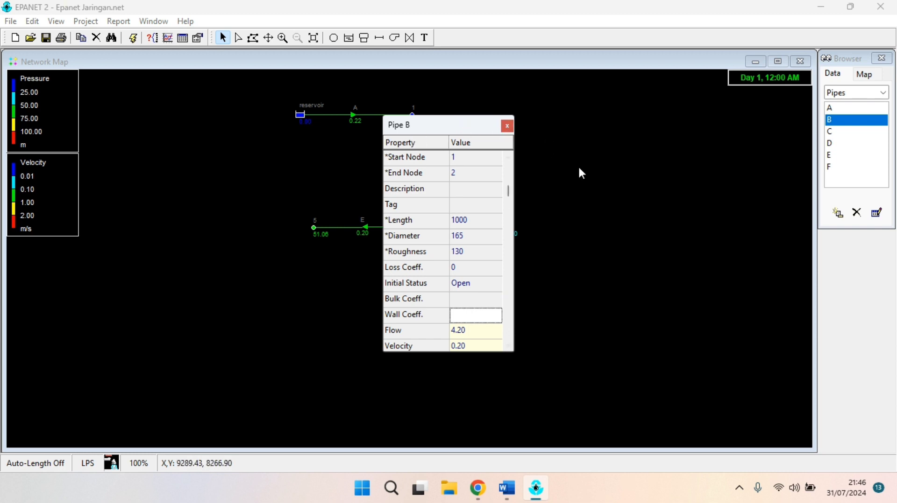
click(507, 129)
click(356, 116)
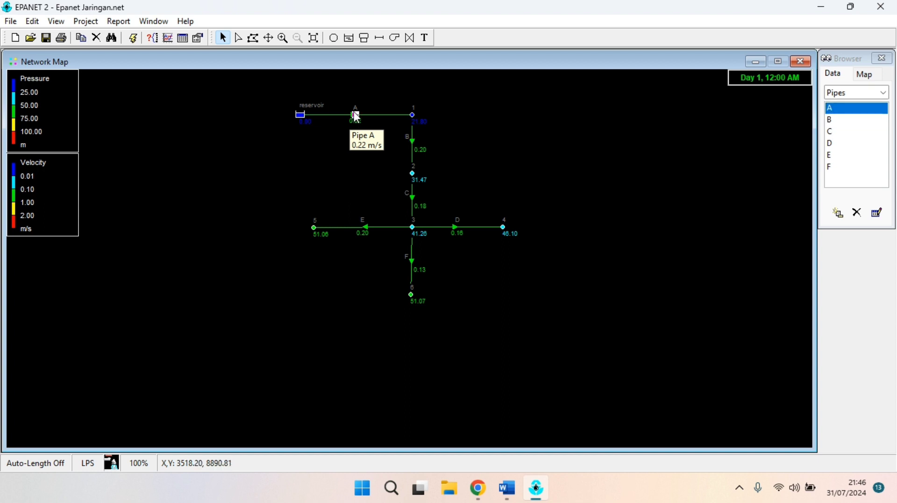
double_click(356, 115)
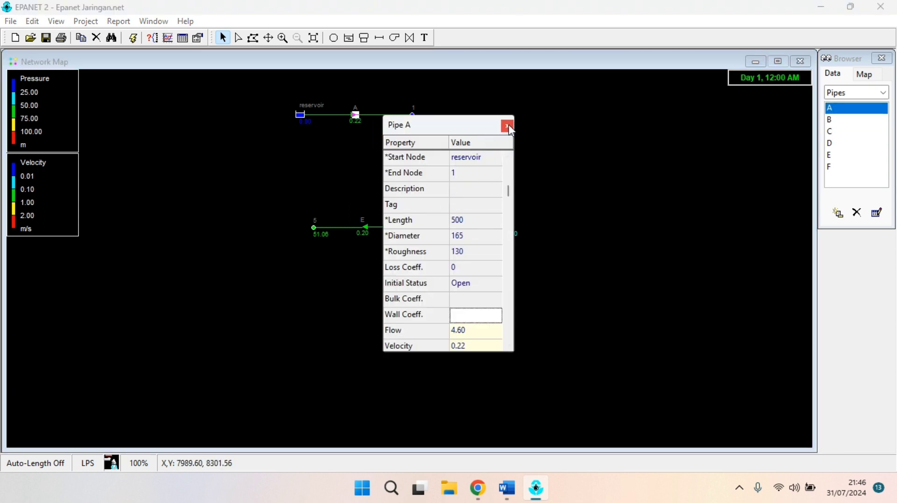
click(508, 126)
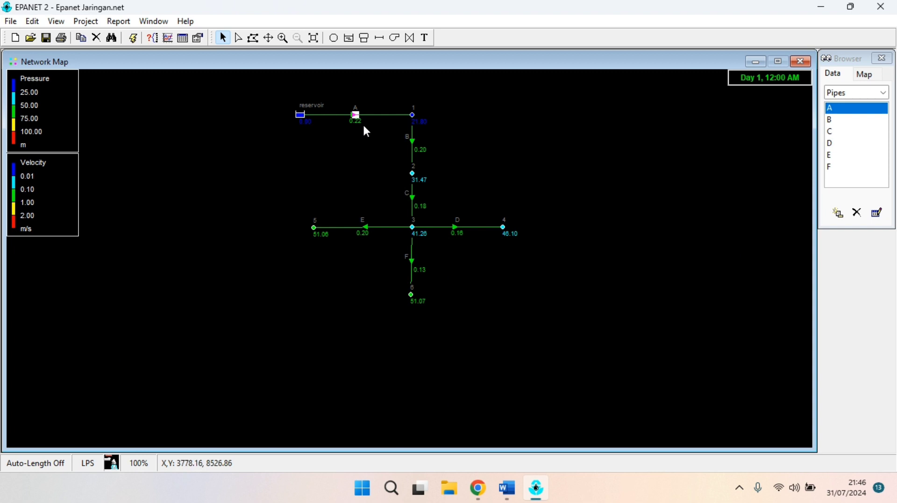
- Review the properties of pipe A, between the reservoir and junction 1, once more
mouse_move(355, 117)
click(358, 116)
mouse_move(378, 124)
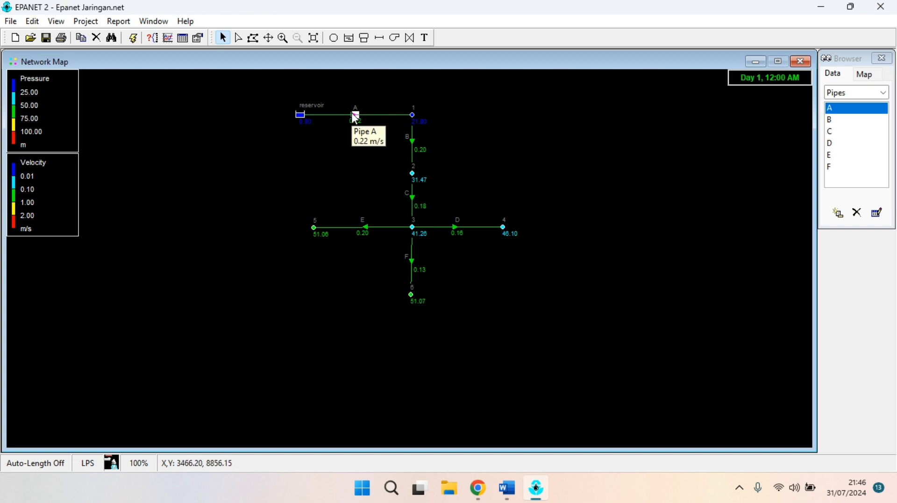
double_click(351, 113)
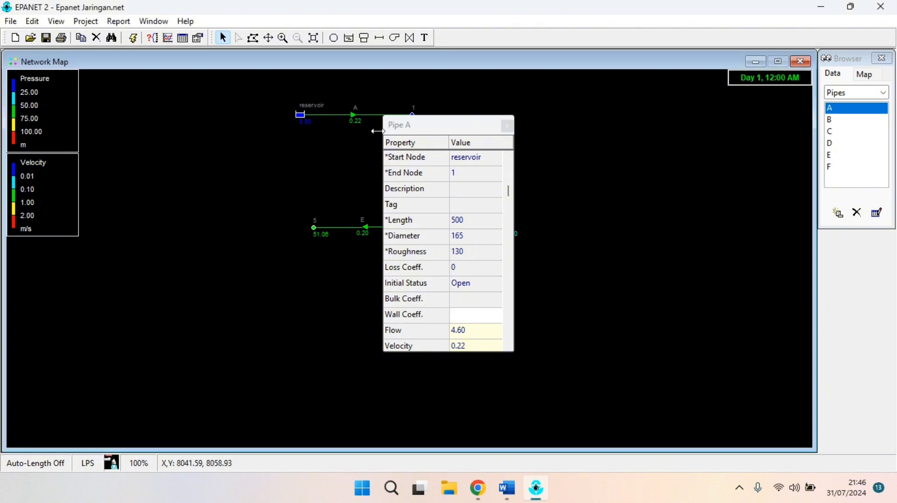
click(507, 125)
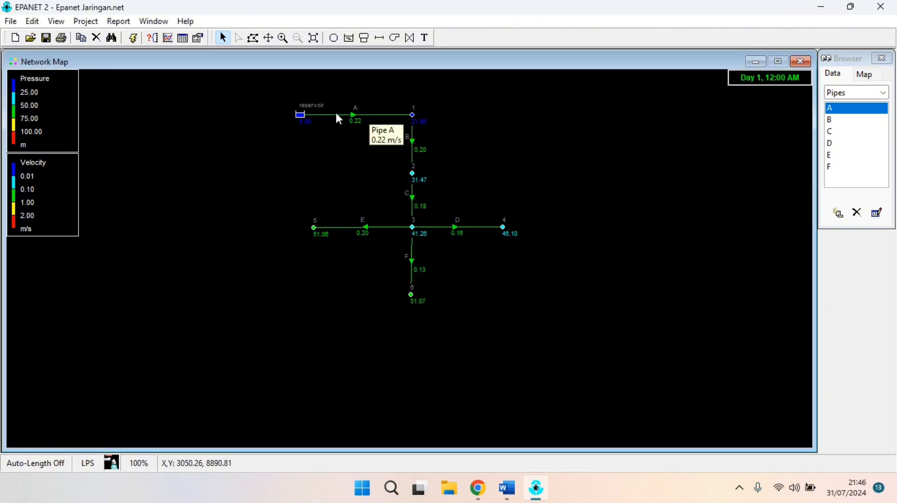
double_click(353, 117)
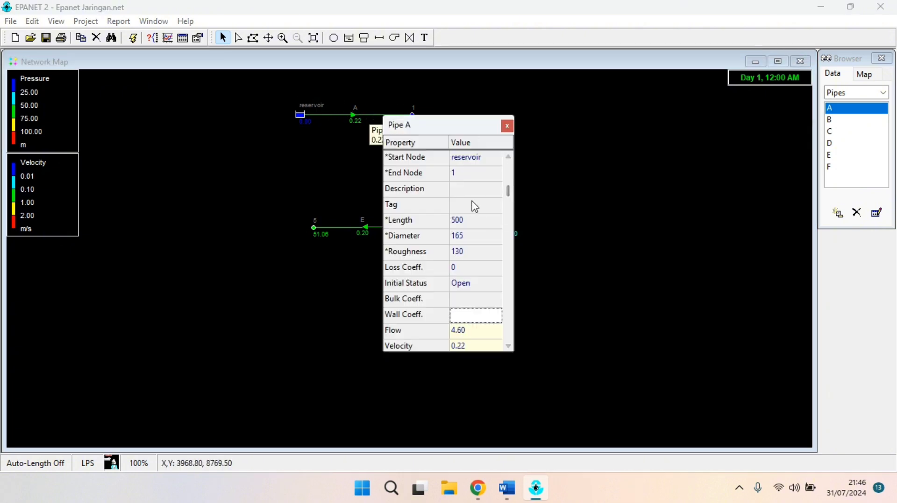
click(507, 126)
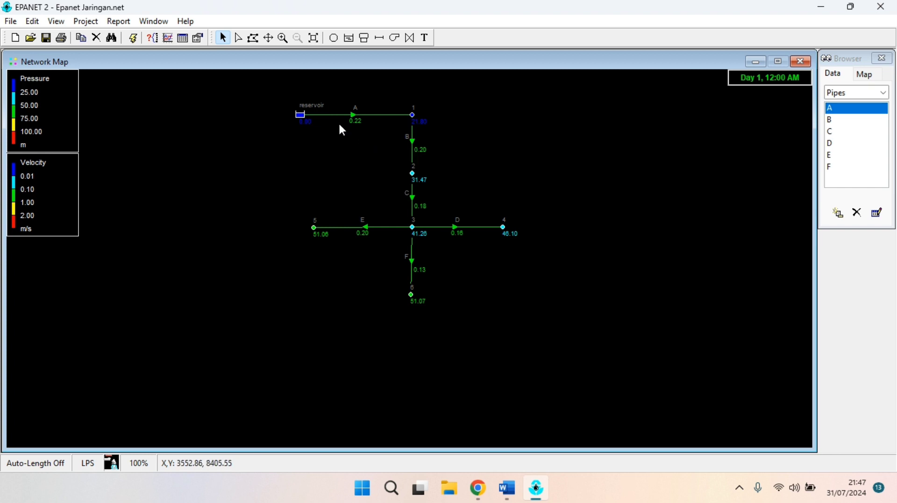
- Check the length, diameter and roughness of pipes B, C and D in their properties
double_click(412, 141)
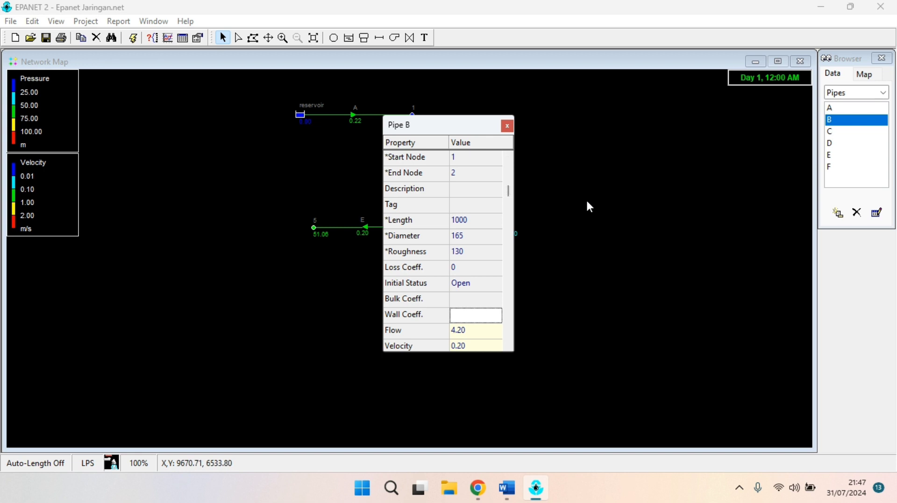
click(509, 126)
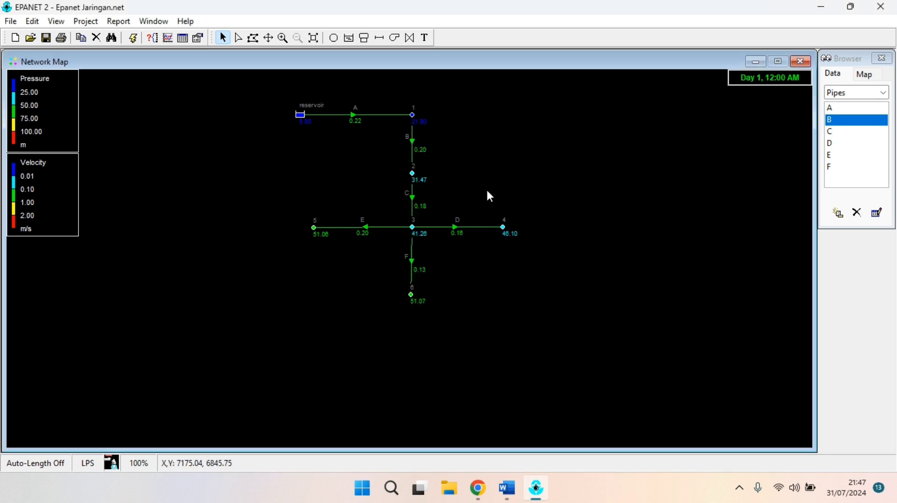
double_click(412, 198)
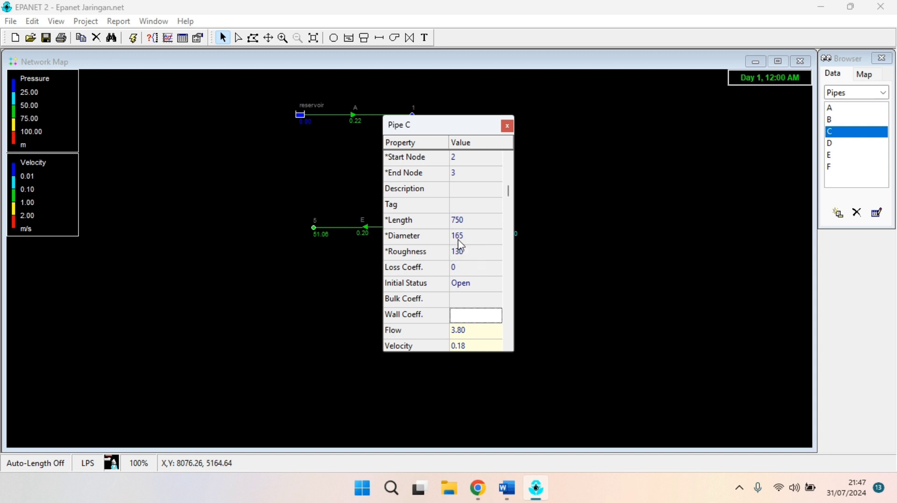
click(507, 126)
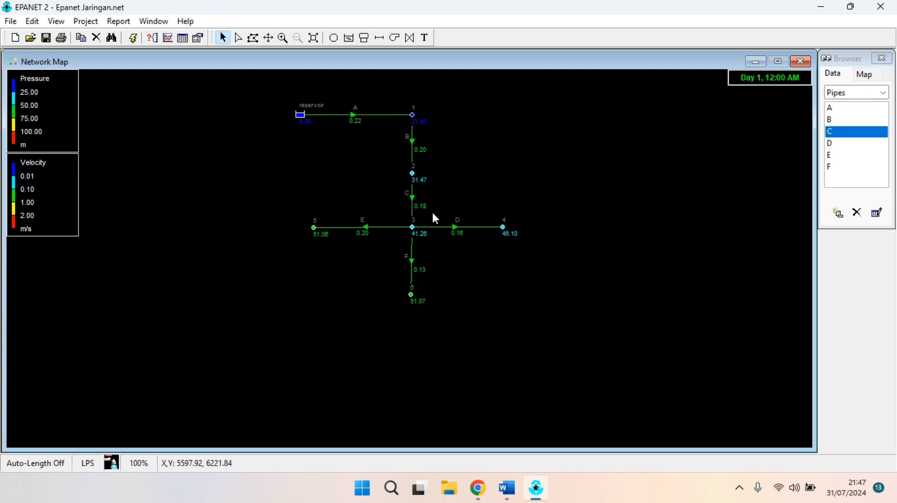
double_click(457, 226)
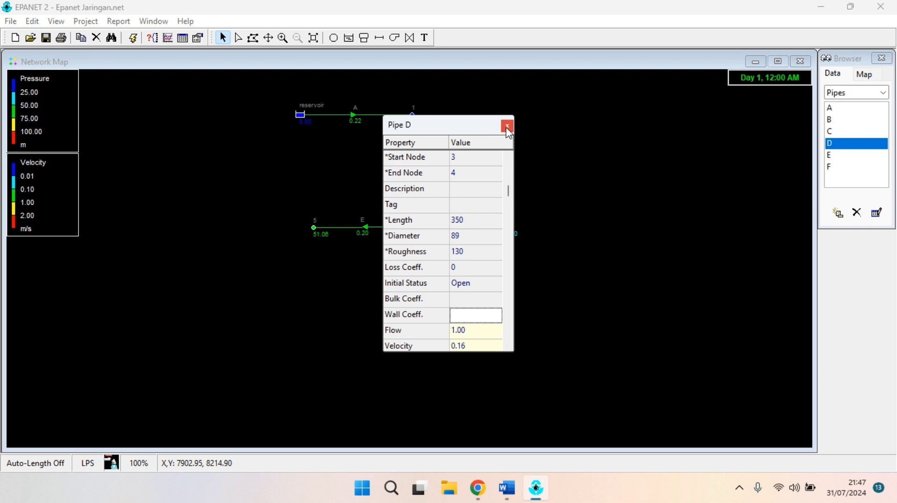
click(506, 126)
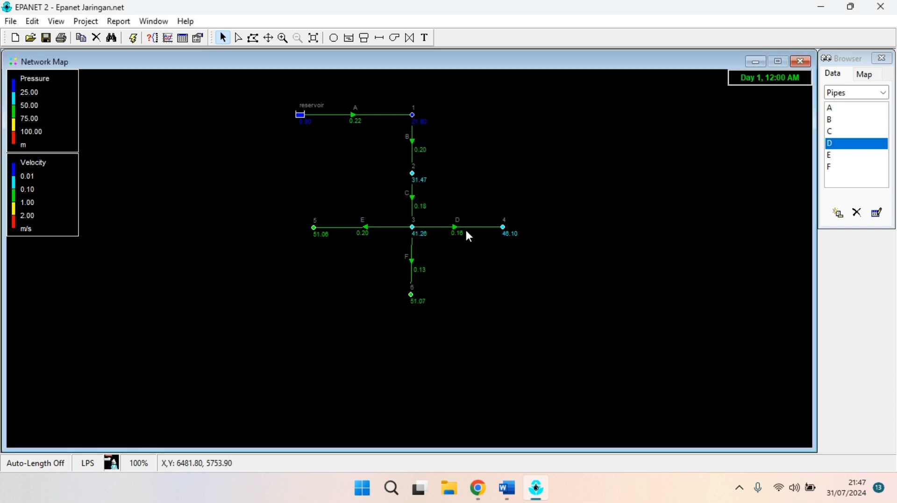
- Set pipe D's diameter to 165 and run the hydraulic analysis, keeping its properties clear of the network
mouse_move(461, 236)
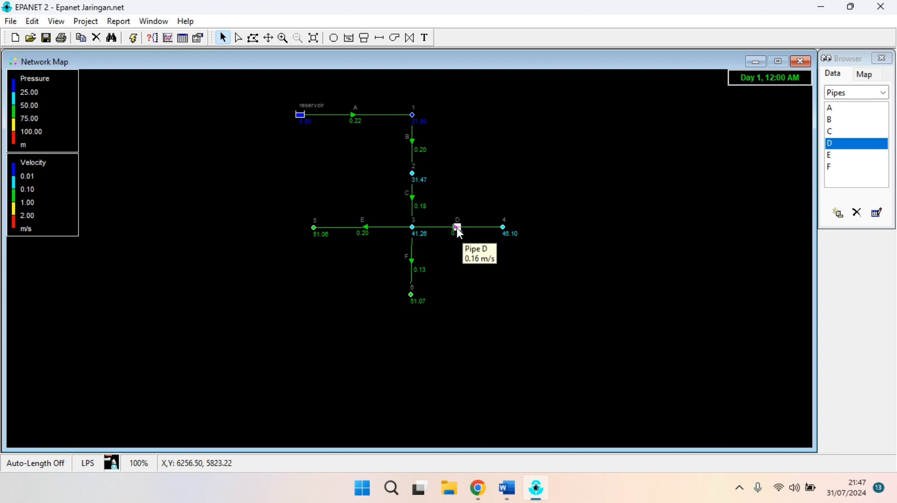
double_click(457, 229)
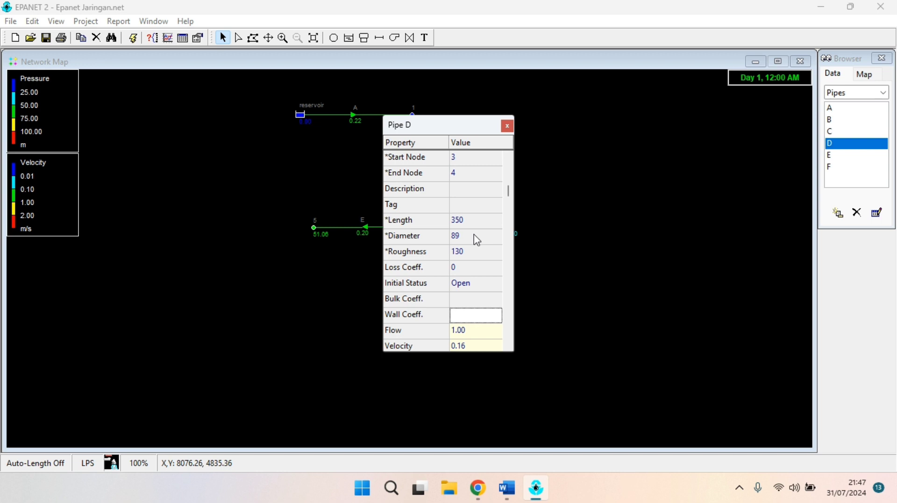
click(476, 237)
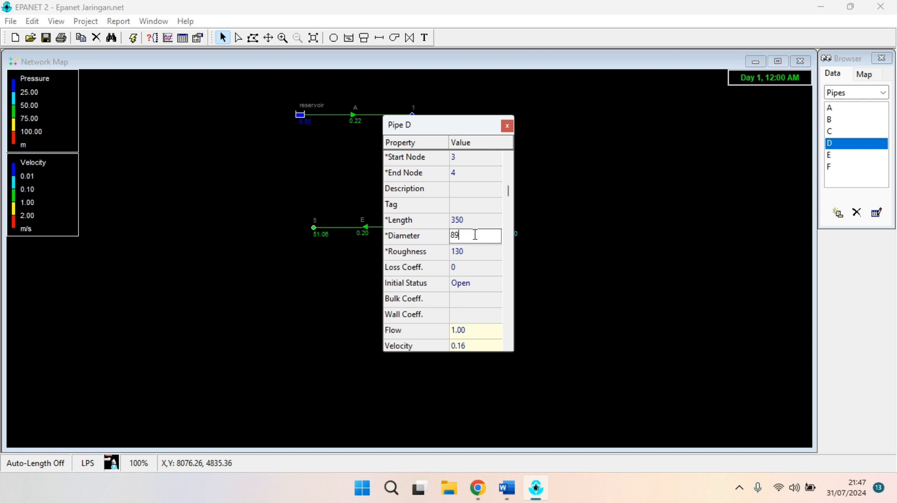
text(165)
click(602, 194)
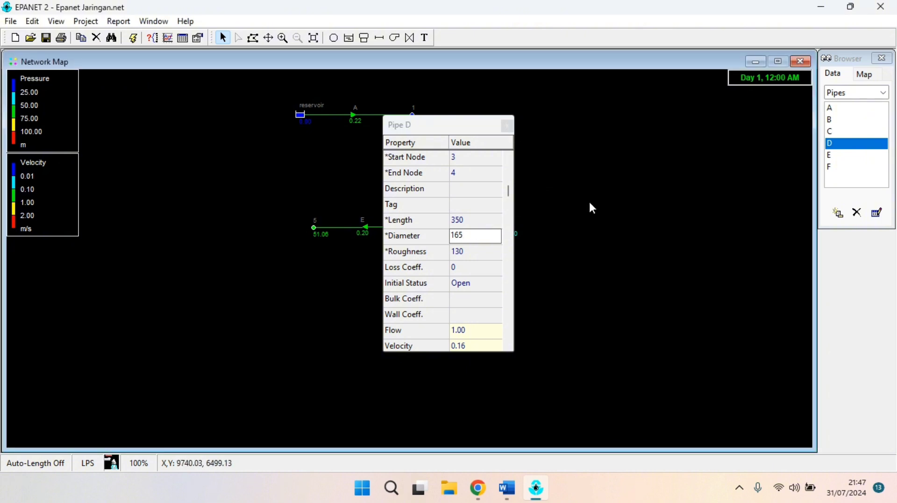
drag(461, 125, 237, 151)
click(133, 39)
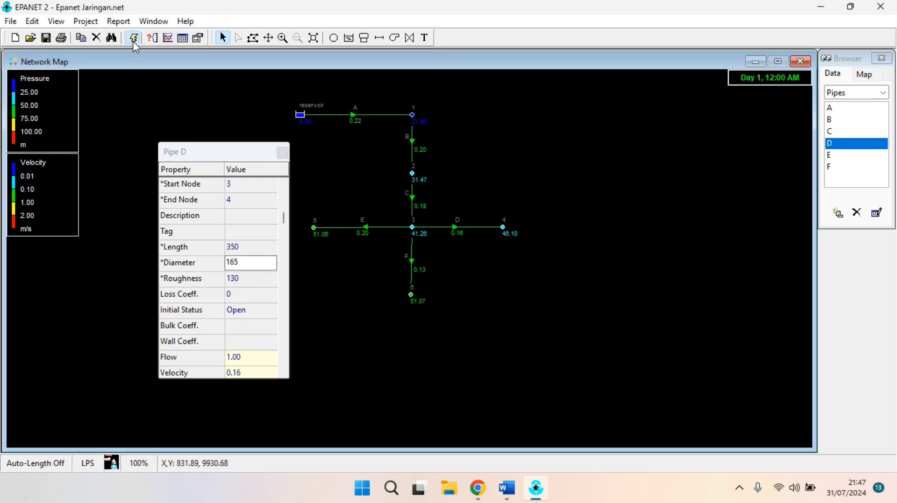
click(449, 259)
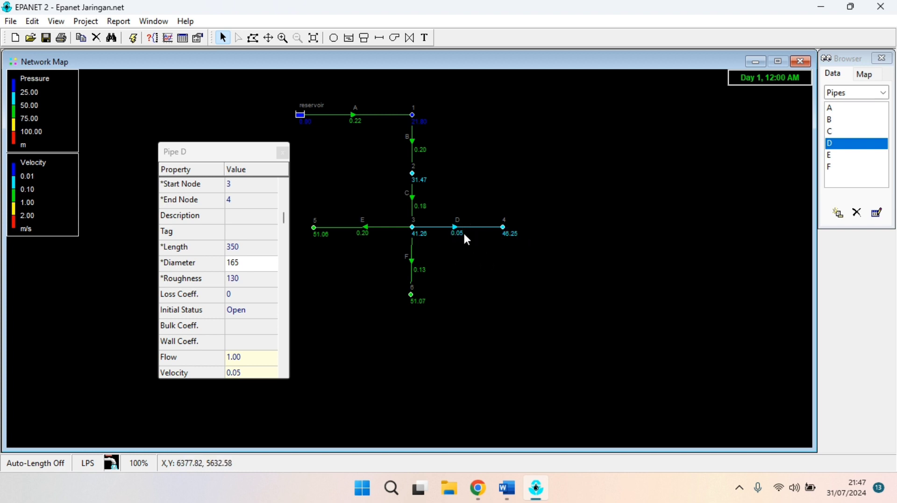
- Restore pipe D's diameter to 89, rerun the hydraulic analysis and close the pipe's properties
click(249, 263)
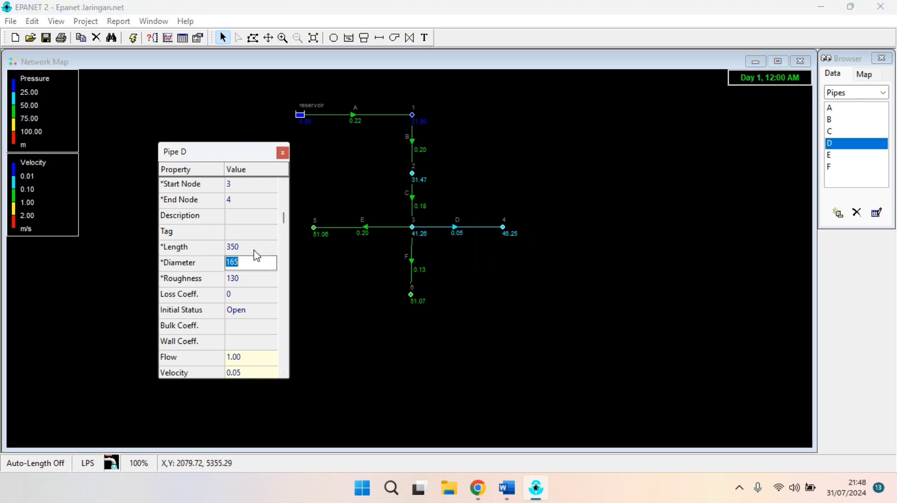
key(BackSpace)
key(Return)
click(134, 39)
click(449, 260)
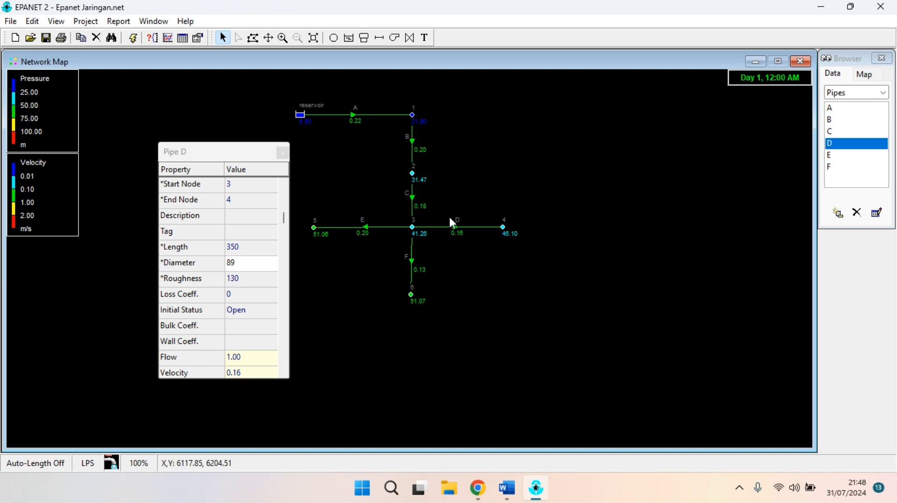
click(283, 153)
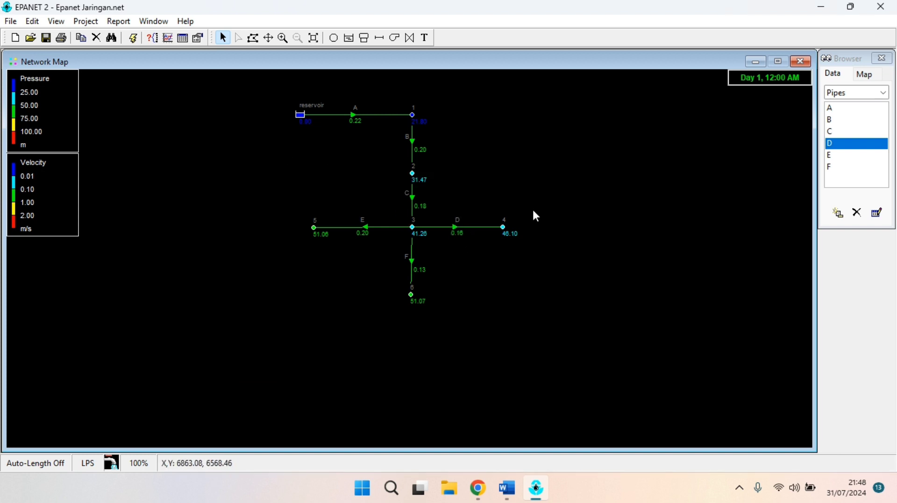
- Set pipe E's diameter to 89, run the hydraulic analysis and close the status report
double_click(363, 228)
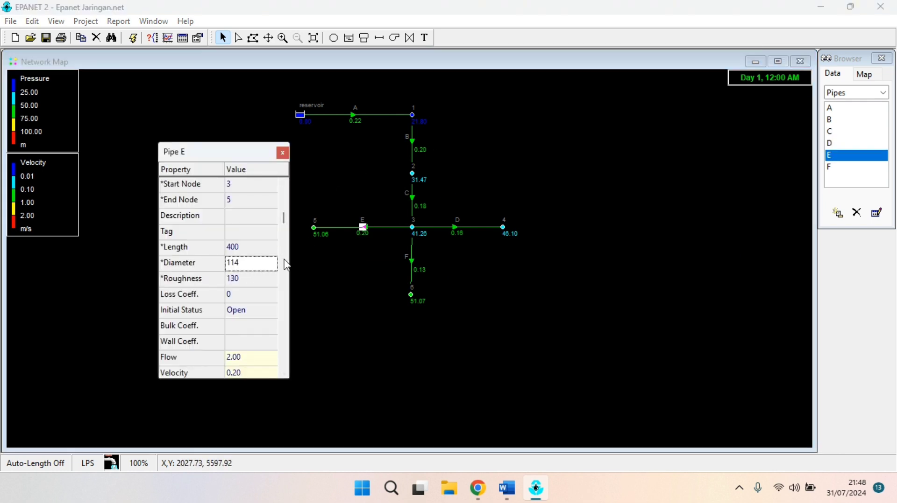
mouse_move(378, 228)
click(255, 262)
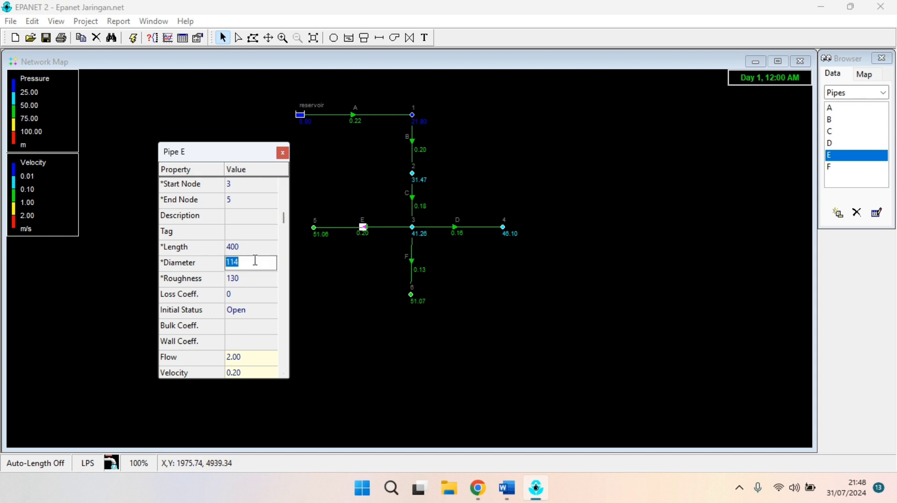
text(89)
key(Return)
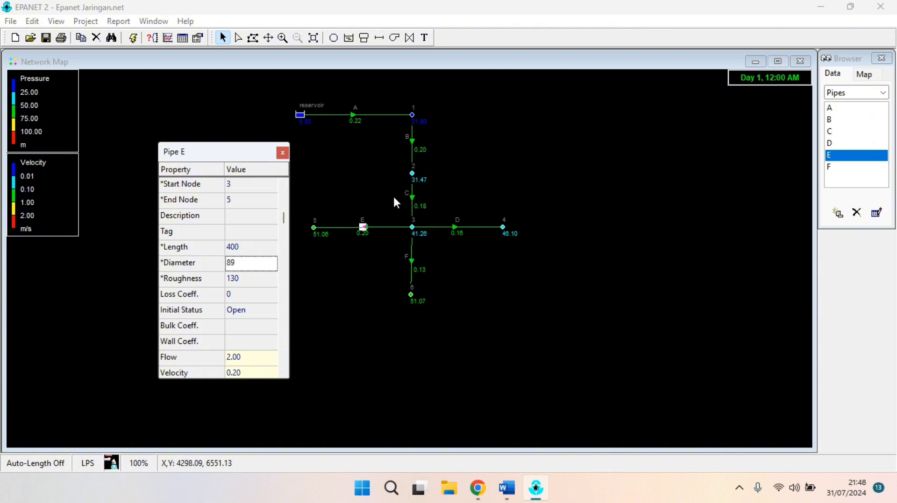
click(133, 40)
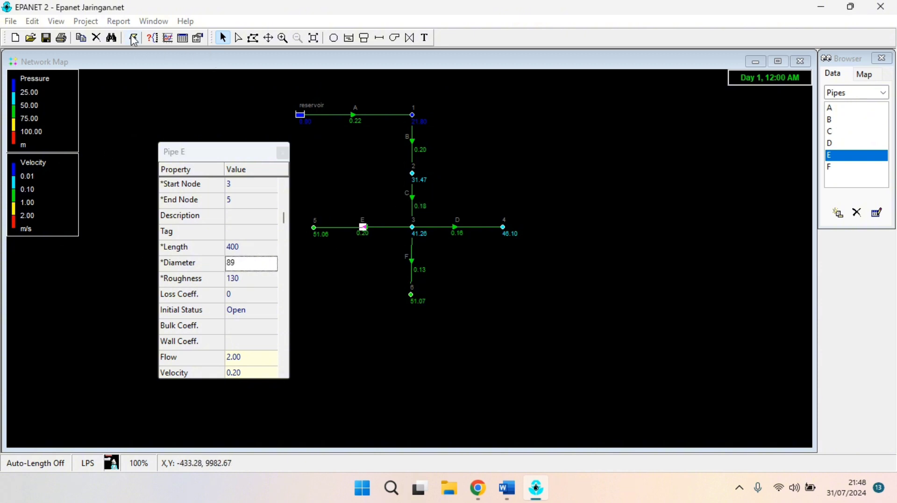
click(456, 262)
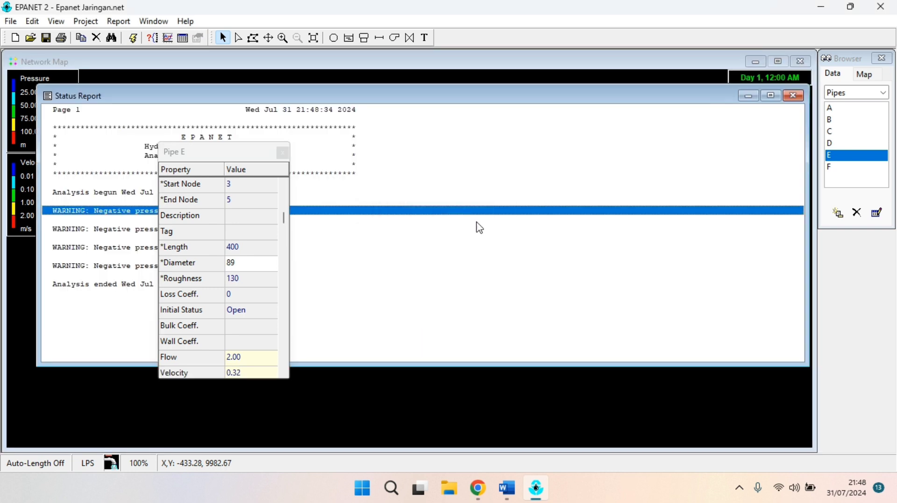
click(796, 97)
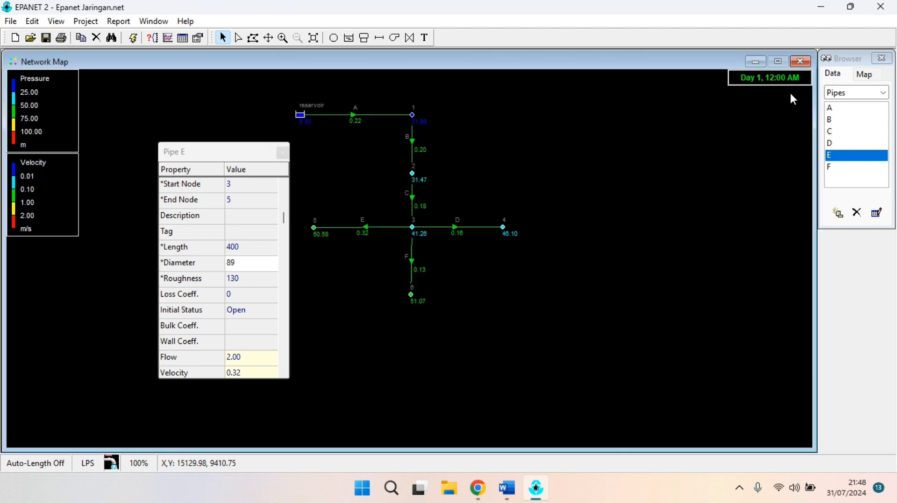
- Restore pipe E's diameter to 114, rerun the hydraulic analysis and select pipe F on the map
click(251, 263)
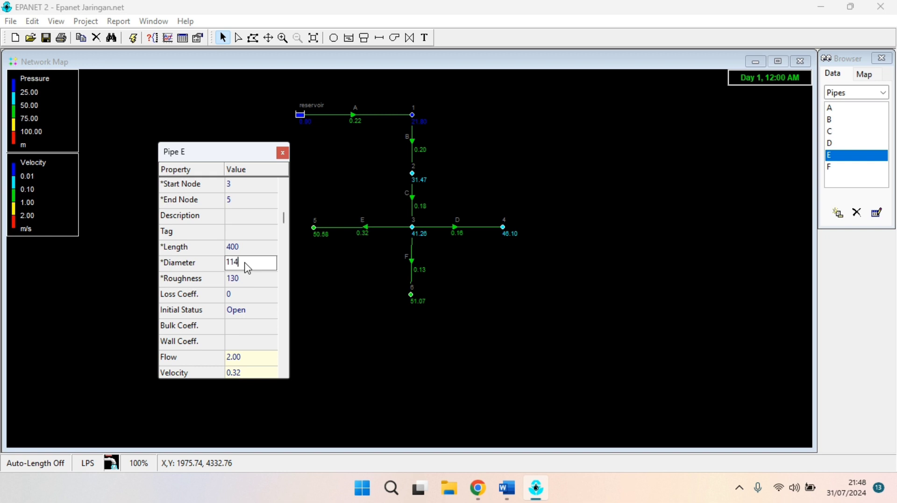
key(Return)
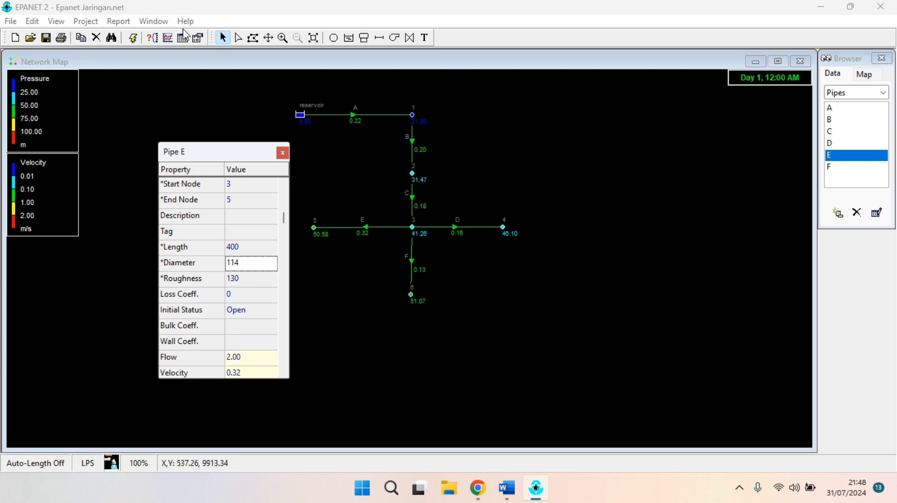
click(133, 38)
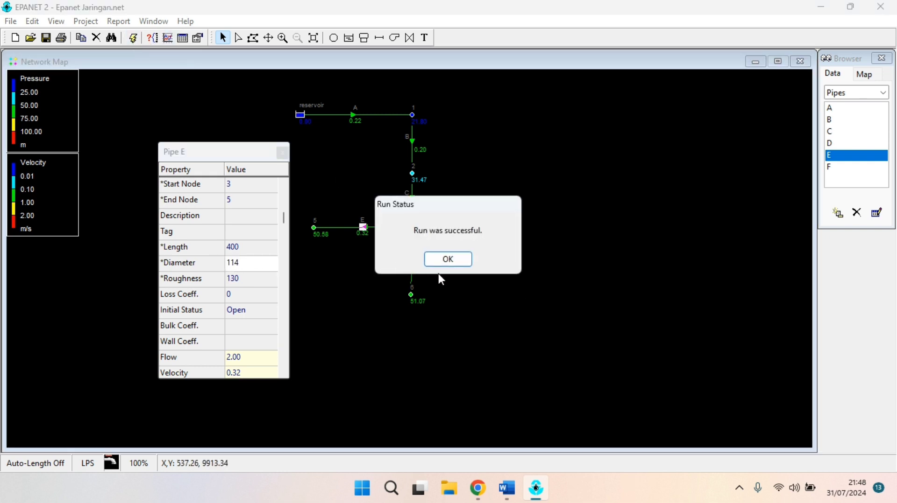
click(447, 259)
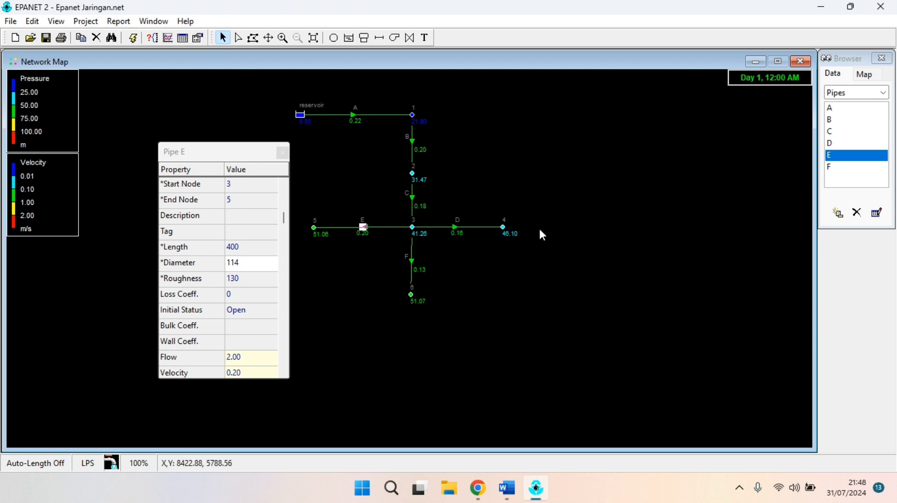
click(411, 249)
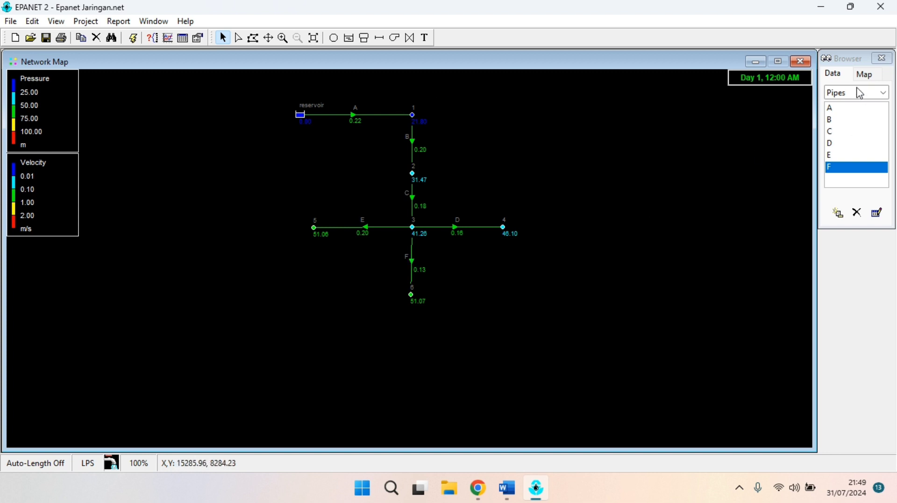
- Hide the node and link results on the map by setting both to No View
click(874, 78)
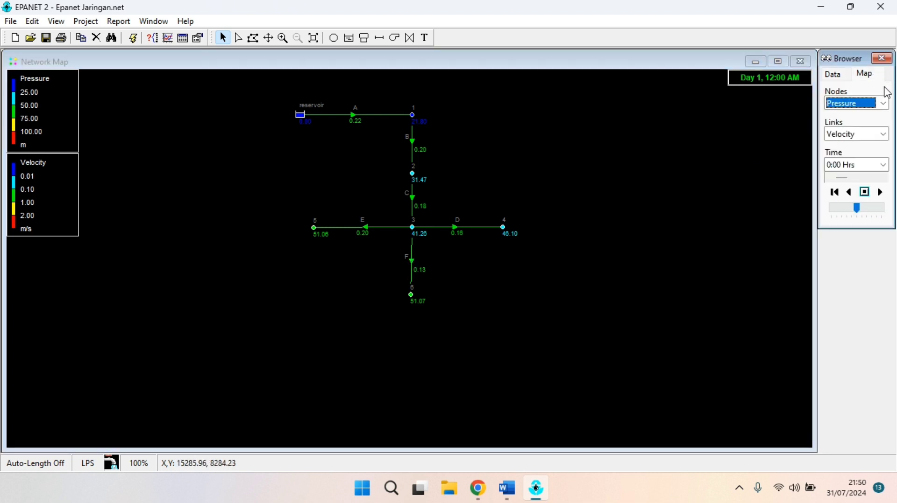
click(883, 104)
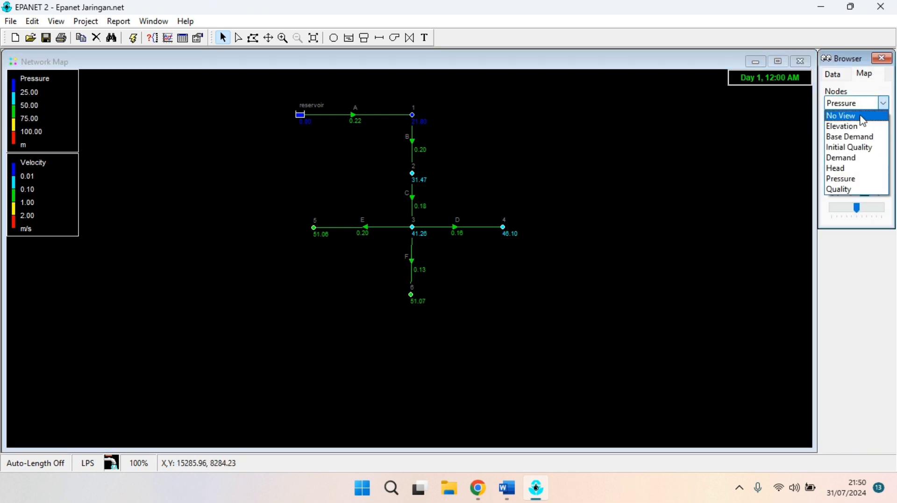
click(863, 121)
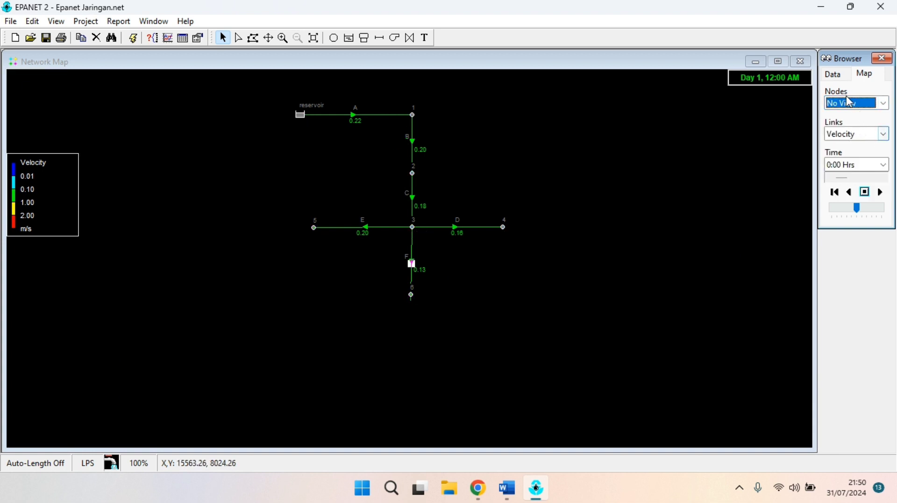
click(877, 137)
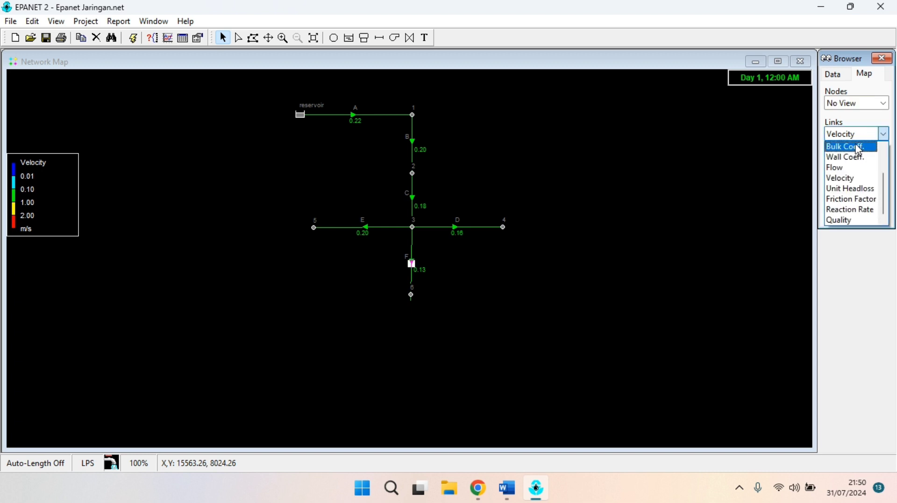
scroll(858, 152, up, 3)
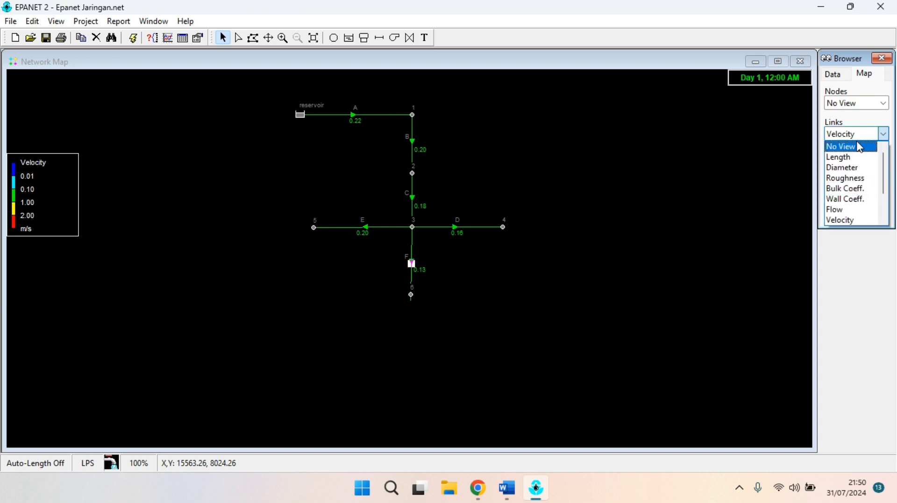
click(862, 147)
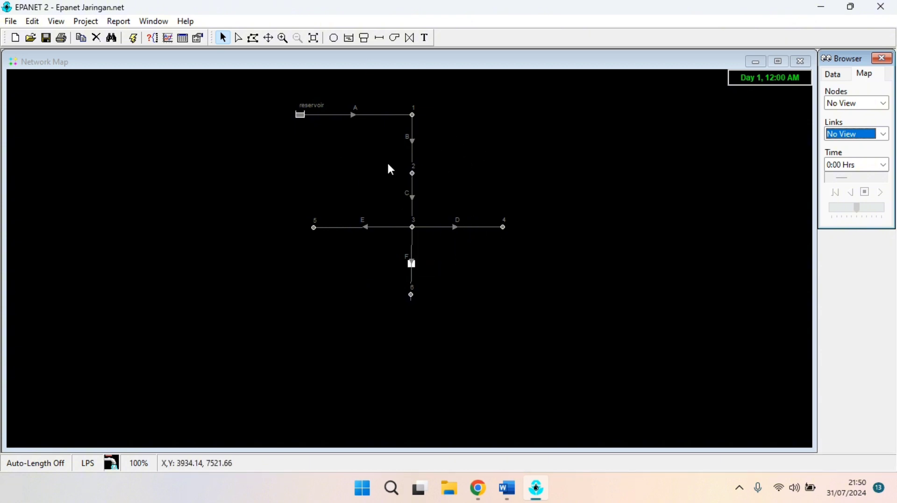
- Display Pressure at the nodes and Velocity on the links of the network map
click(883, 103)
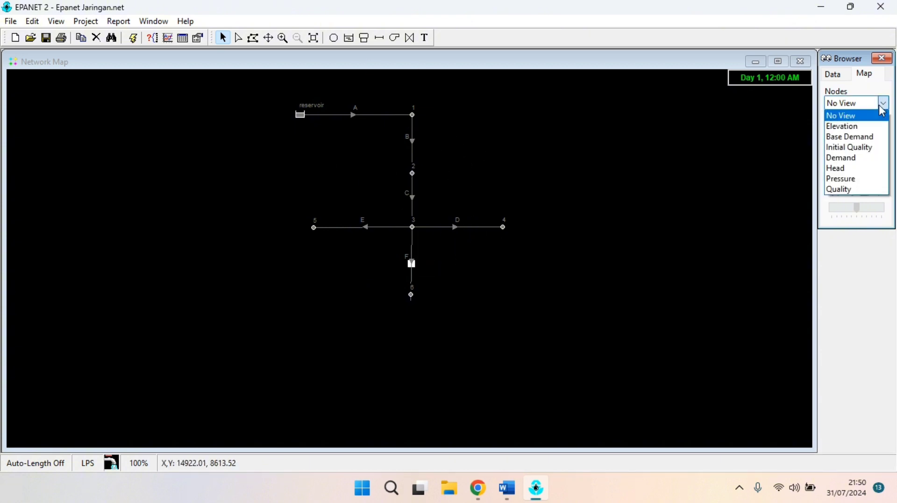
click(861, 181)
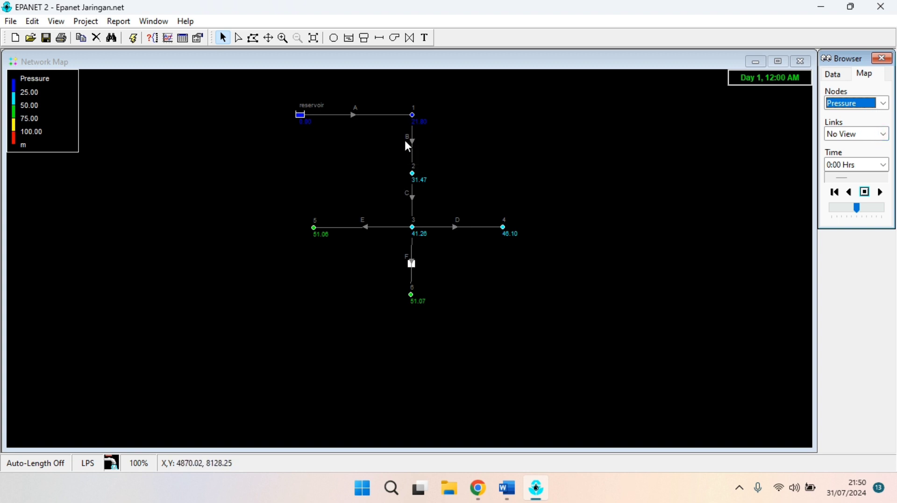
click(881, 134)
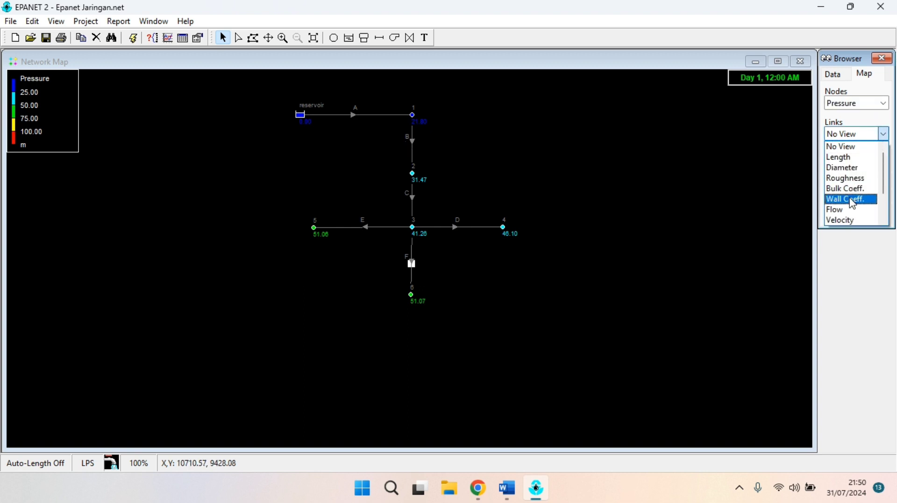
click(853, 222)
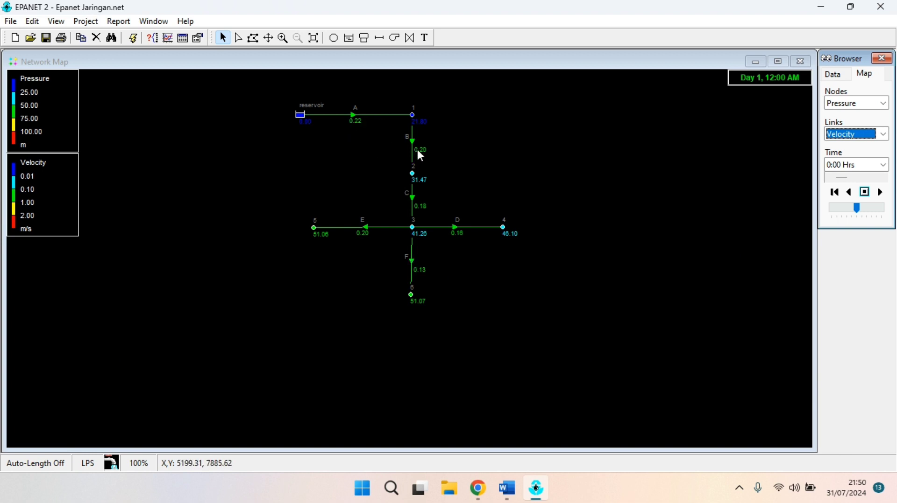
mouse_move(415, 198)
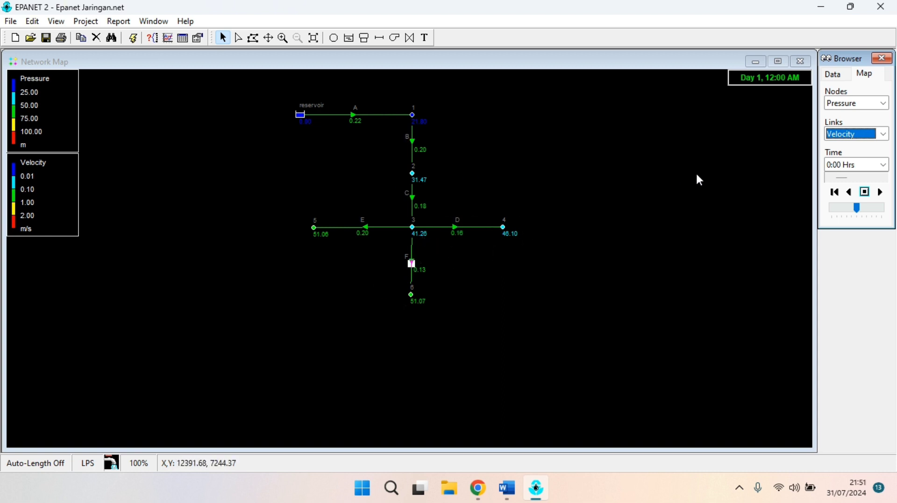
- Look through the available simulation hours and show the map results at 24:00 Hrs
click(875, 167)
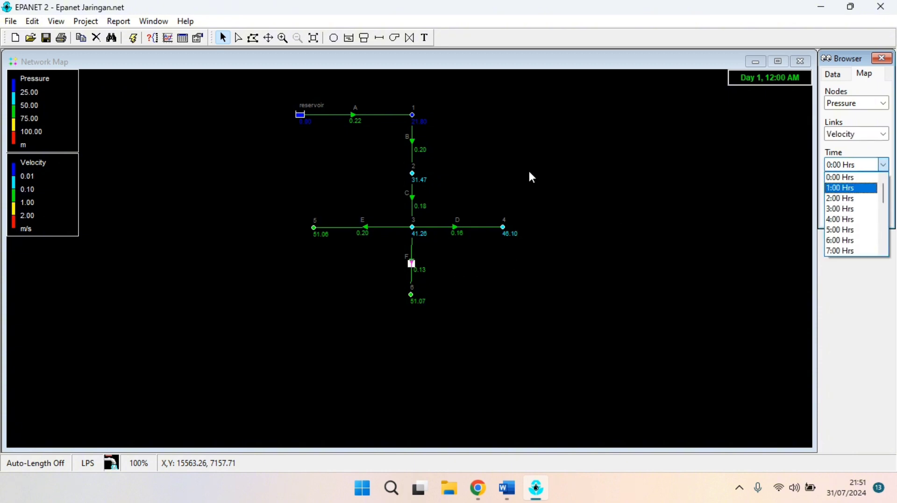
click(837, 80)
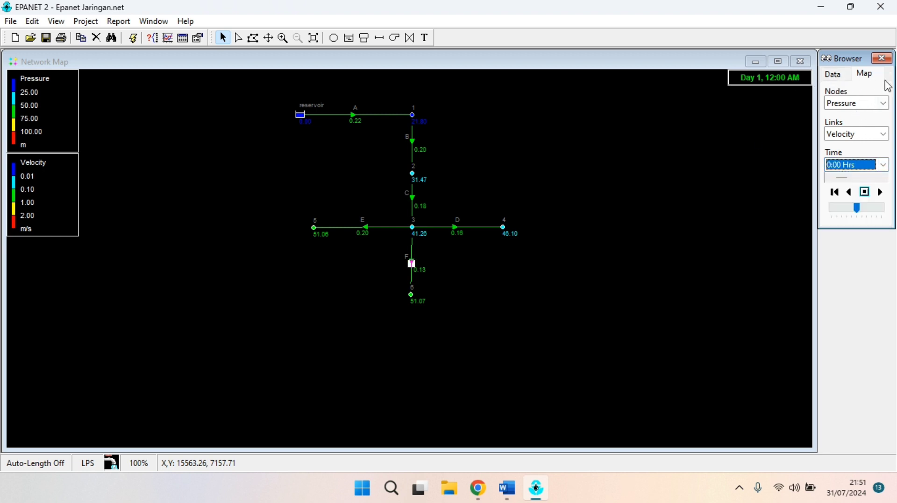
click(831, 75)
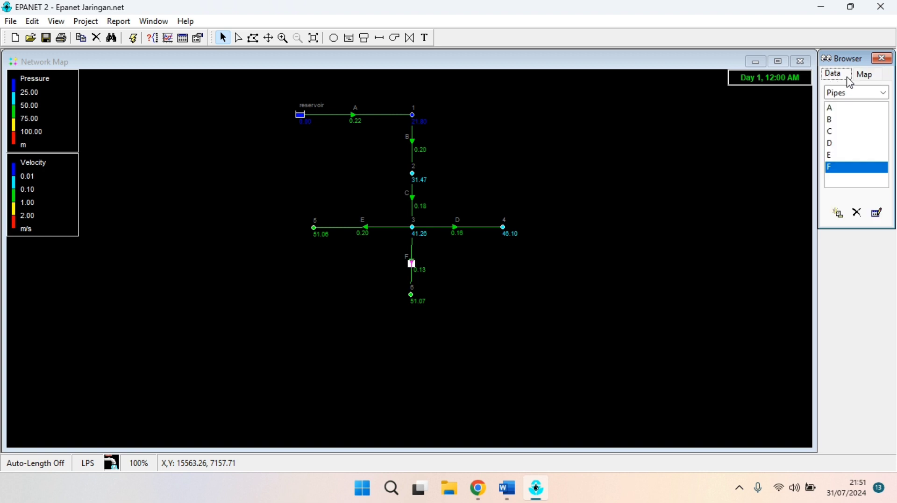
click(872, 76)
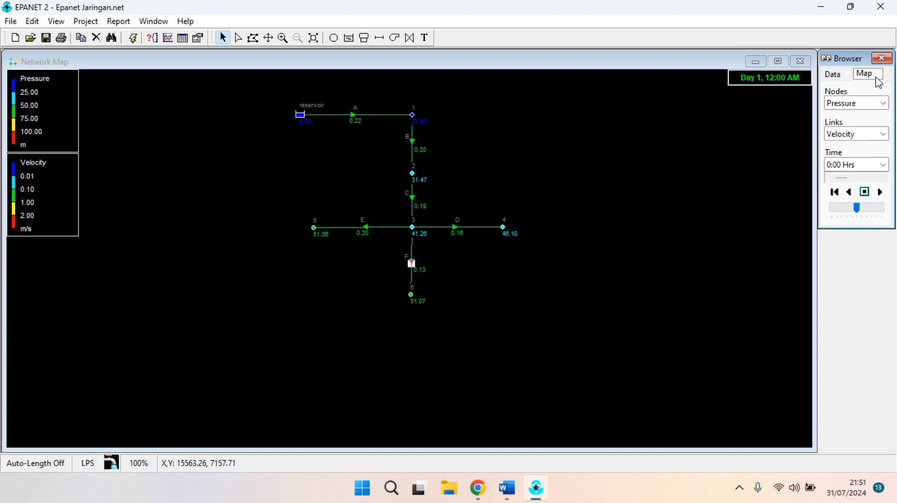
click(883, 165)
scroll(855, 229, down, 6)
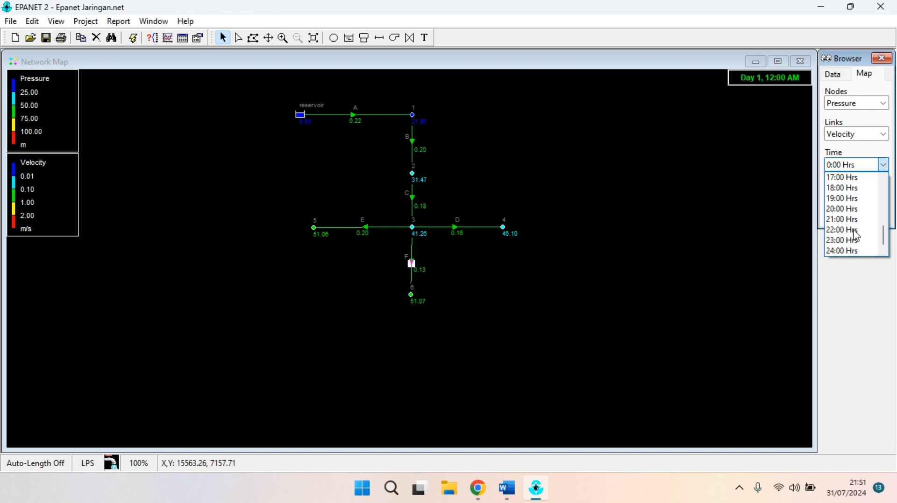
scroll(854, 206, up, 6)
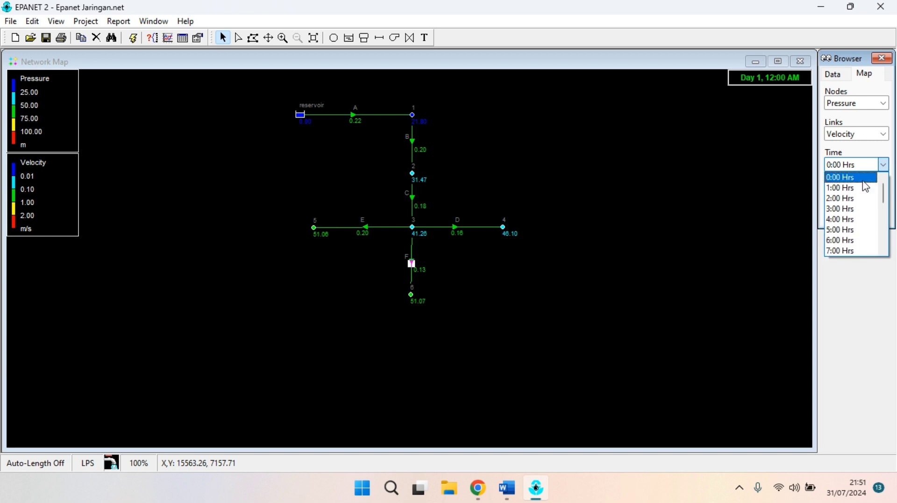
scroll(868, 224, down, 6)
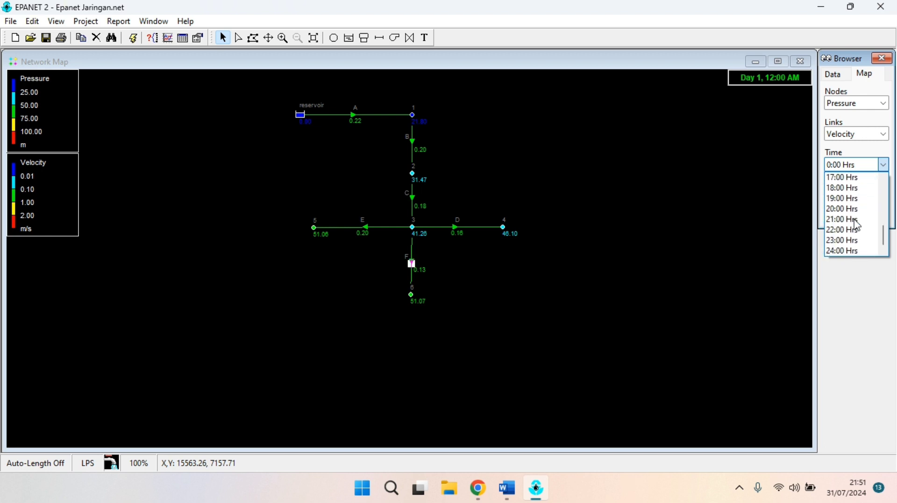
click(862, 253)
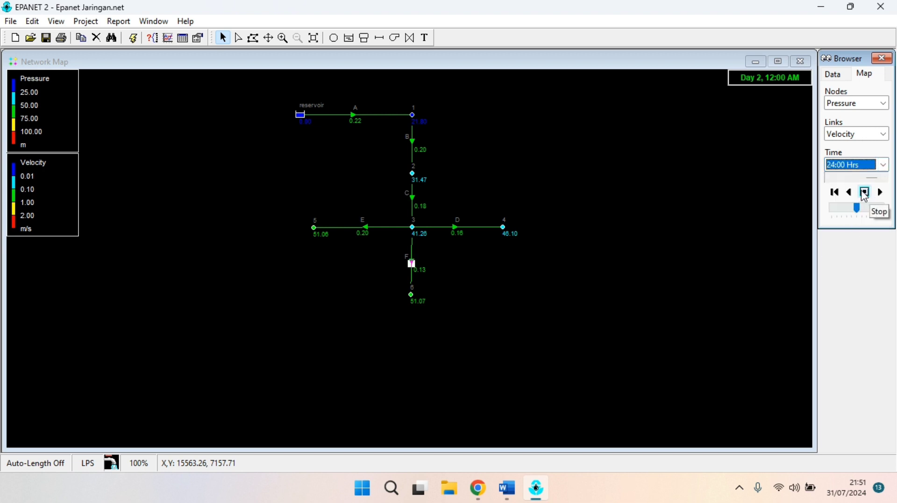
- Animate the results forward and backward to 11:00 Hrs, and check pipe A's properties and velocity
click(884, 196)
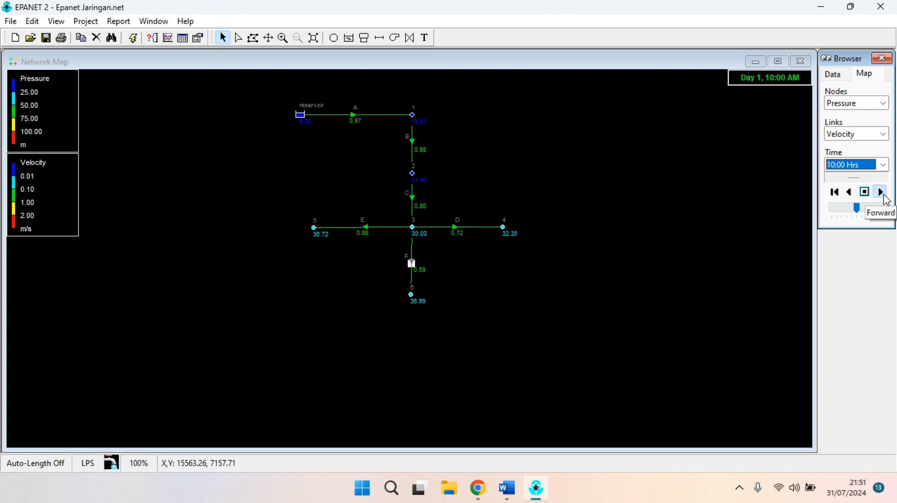
click(852, 193)
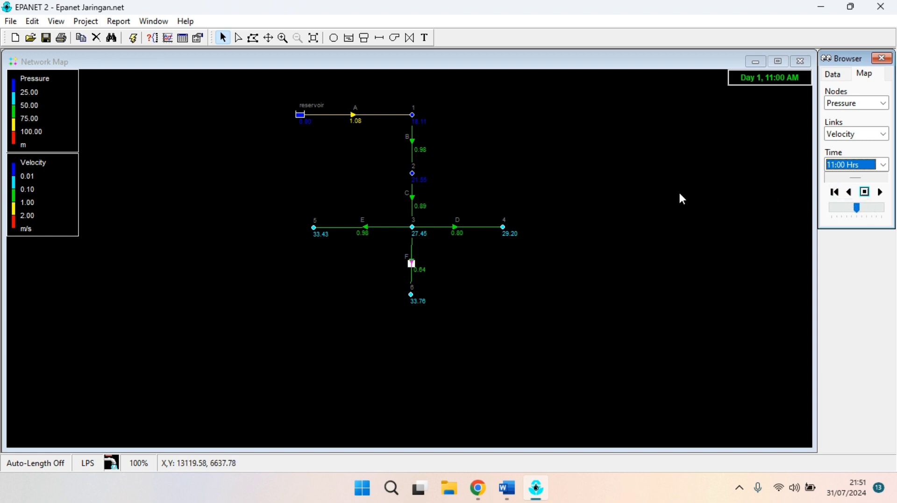
double_click(354, 115)
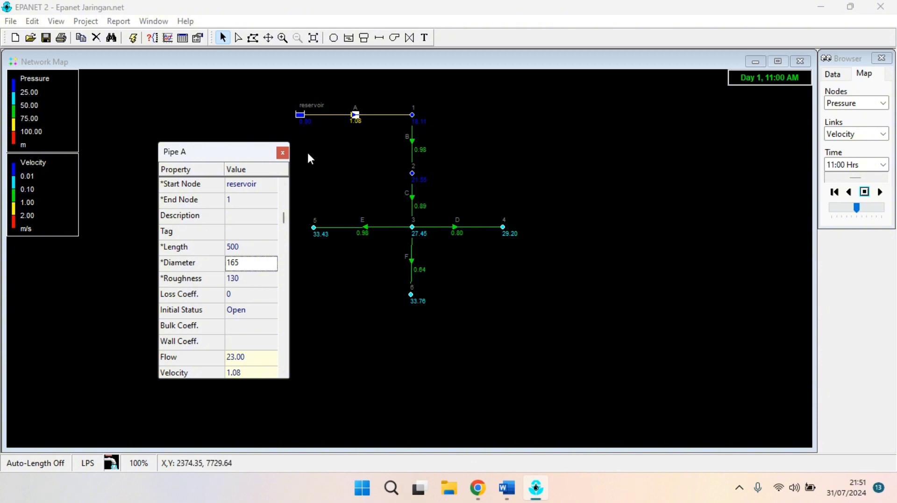
click(284, 154)
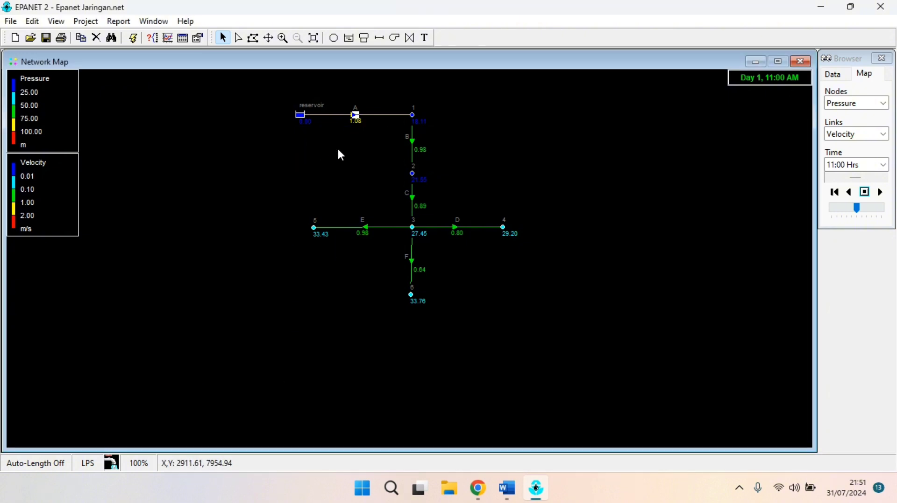
mouse_move(359, 115)
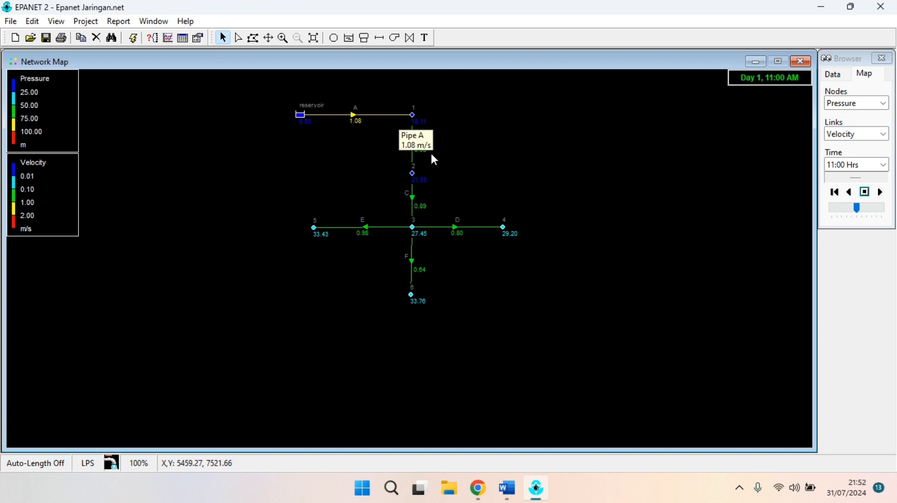
mouse_move(388, 121)
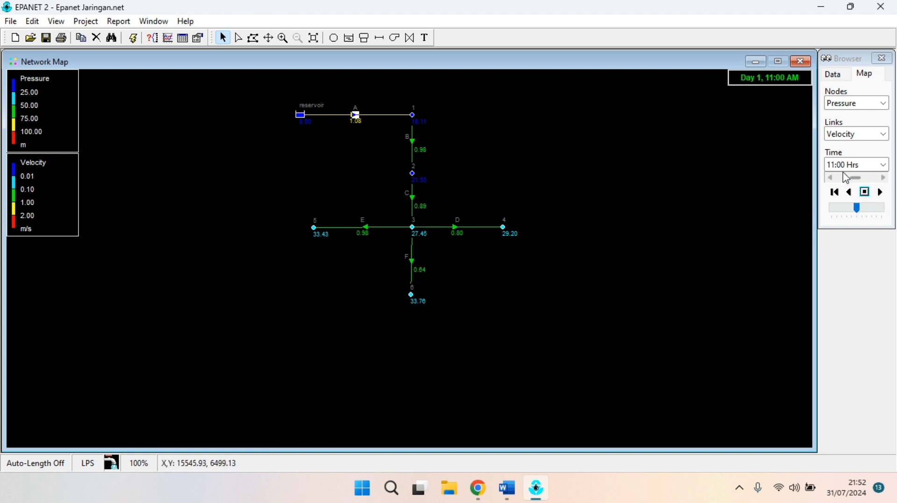
- Play the hourly results forward and backward again, and stop the animation at 24:00 Hrs
click(881, 193)
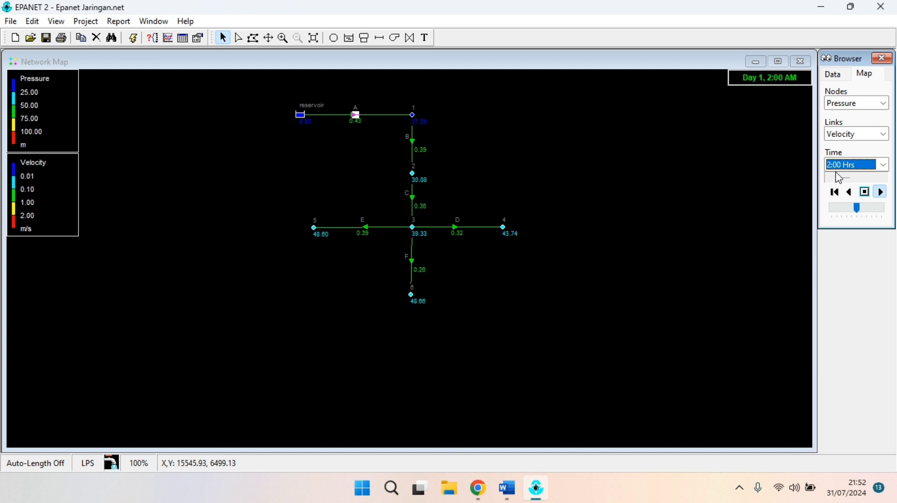
click(849, 192)
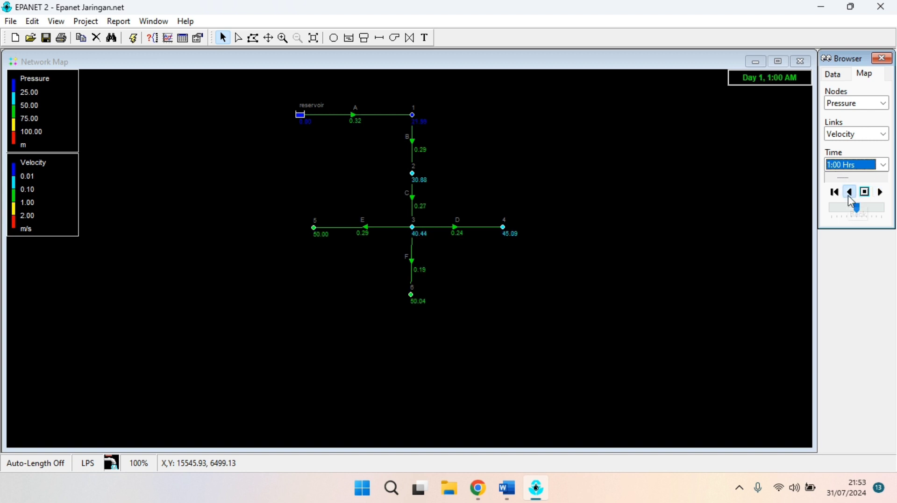
click(865, 192)
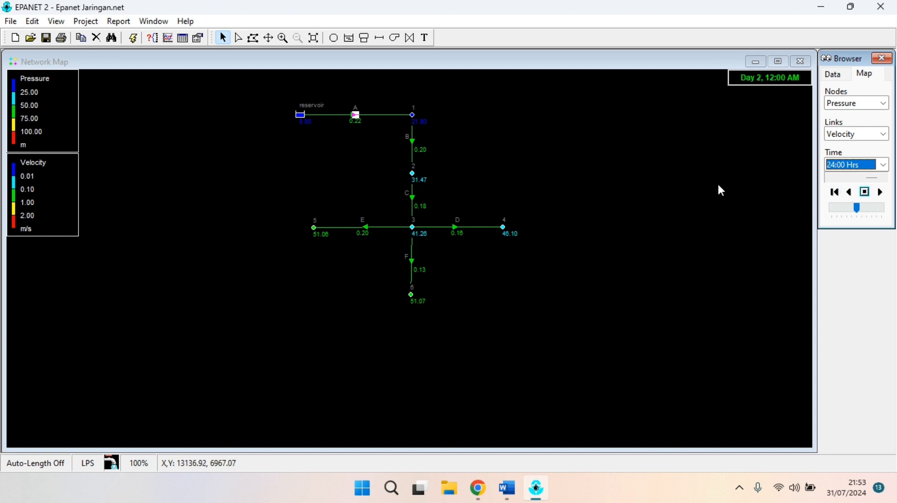